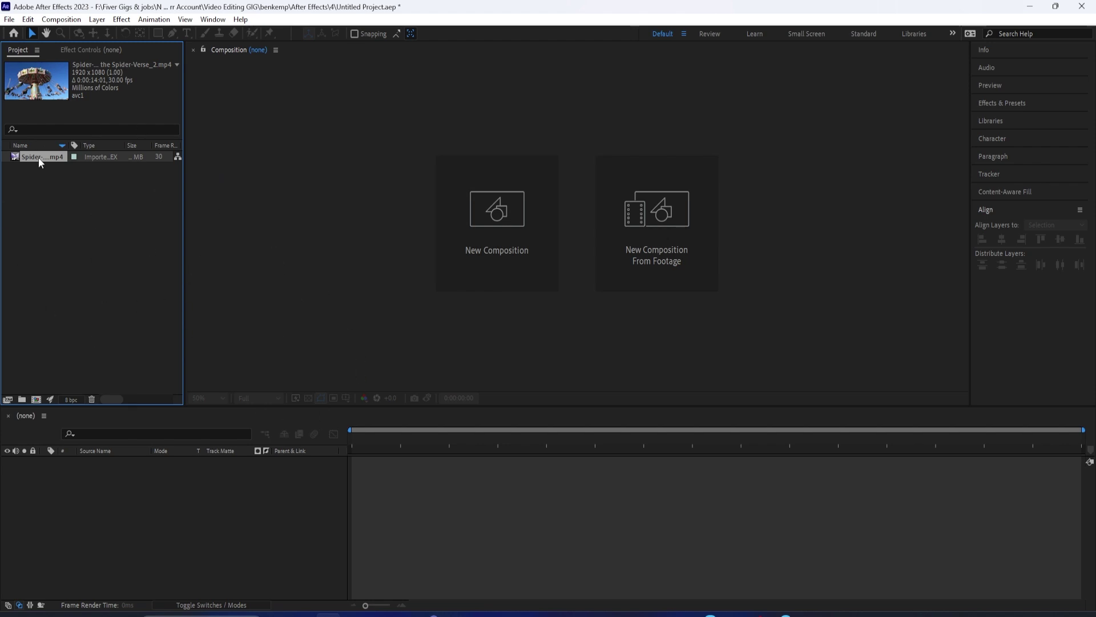
Step: Create a composition from the Spider-Man Across the Spider-Verse_2.mp4 clip and preview its opening seconds
drag(39, 158, 142, 508)
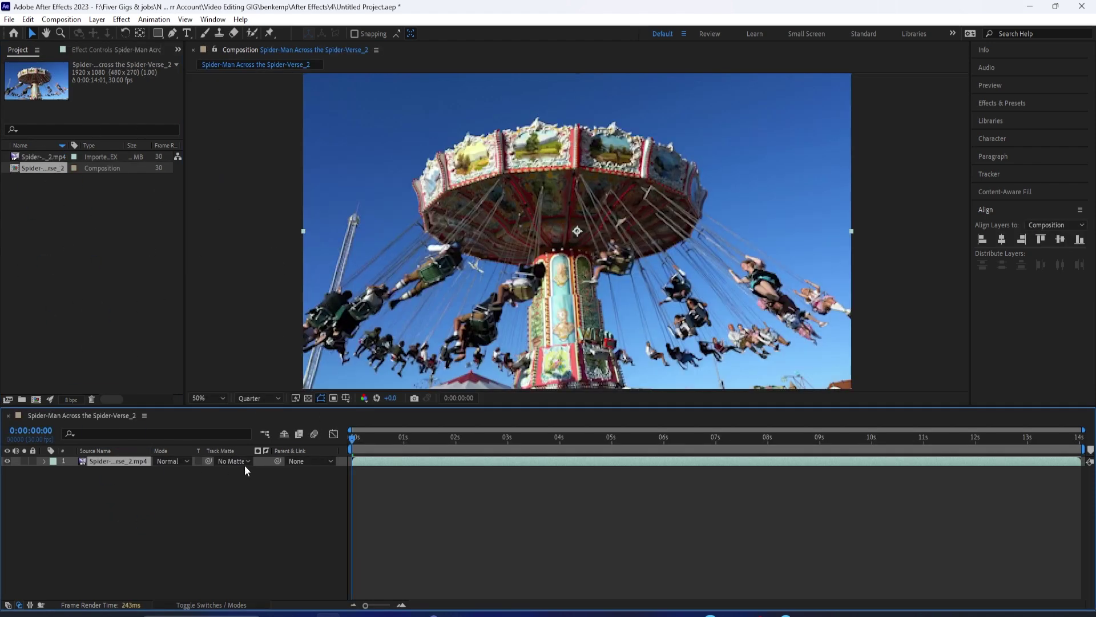
drag(362, 449, 516, 486)
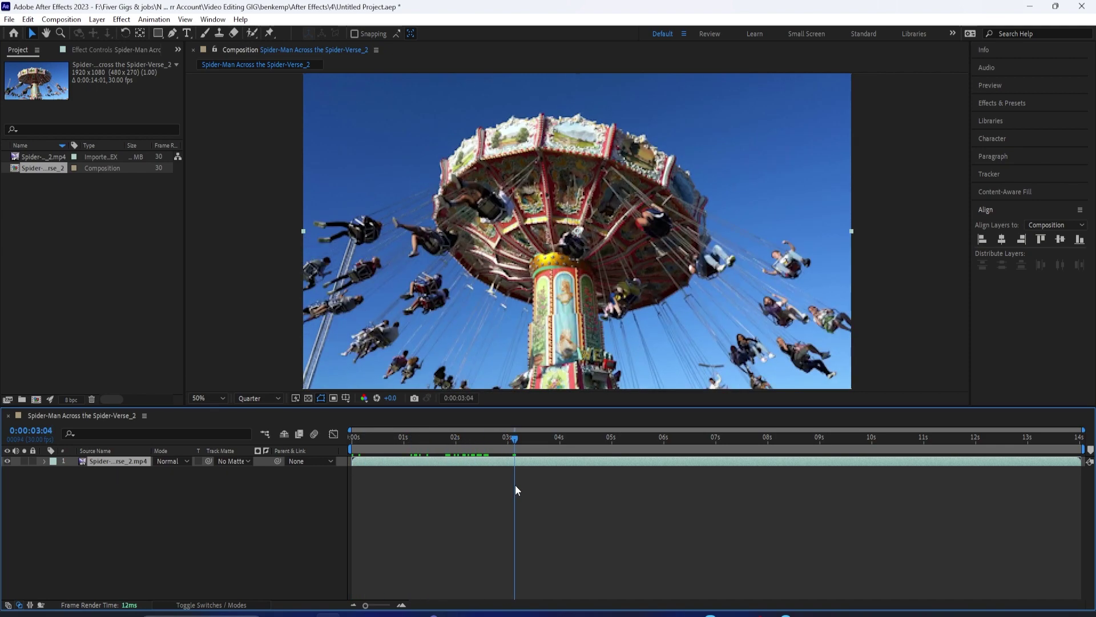
drag(514, 438, 450, 444)
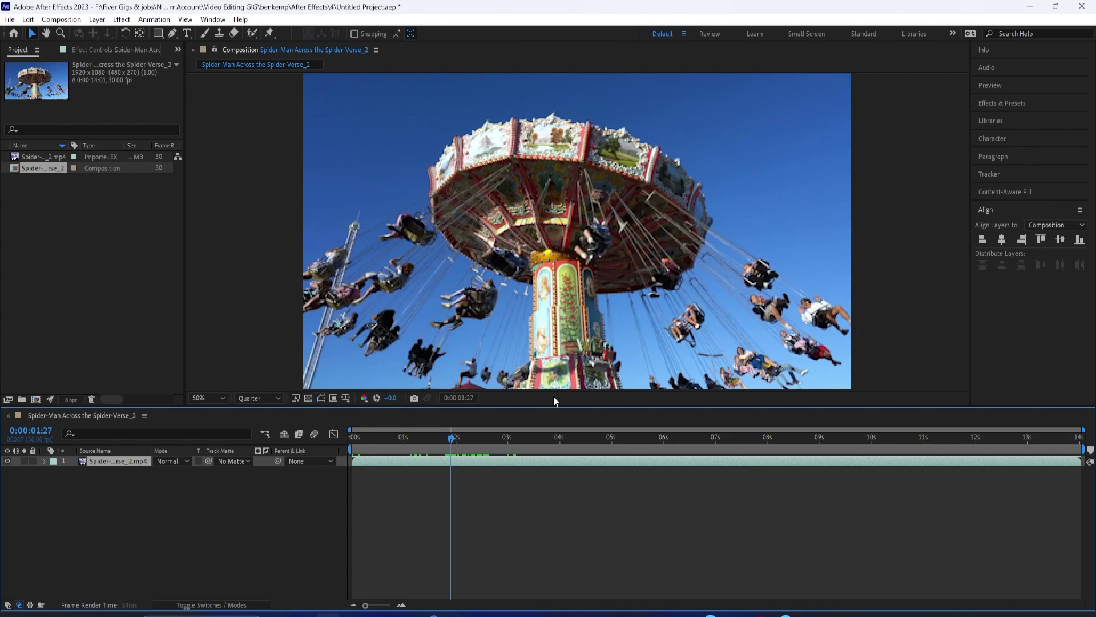
key(space)
key(space)
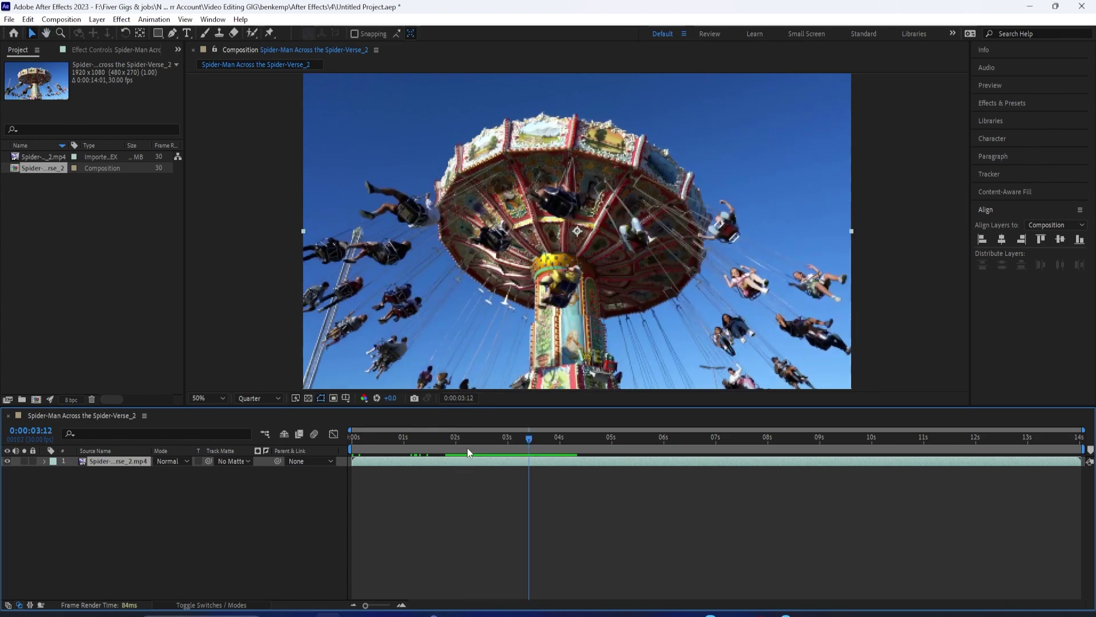
drag(535, 438, 391, 442)
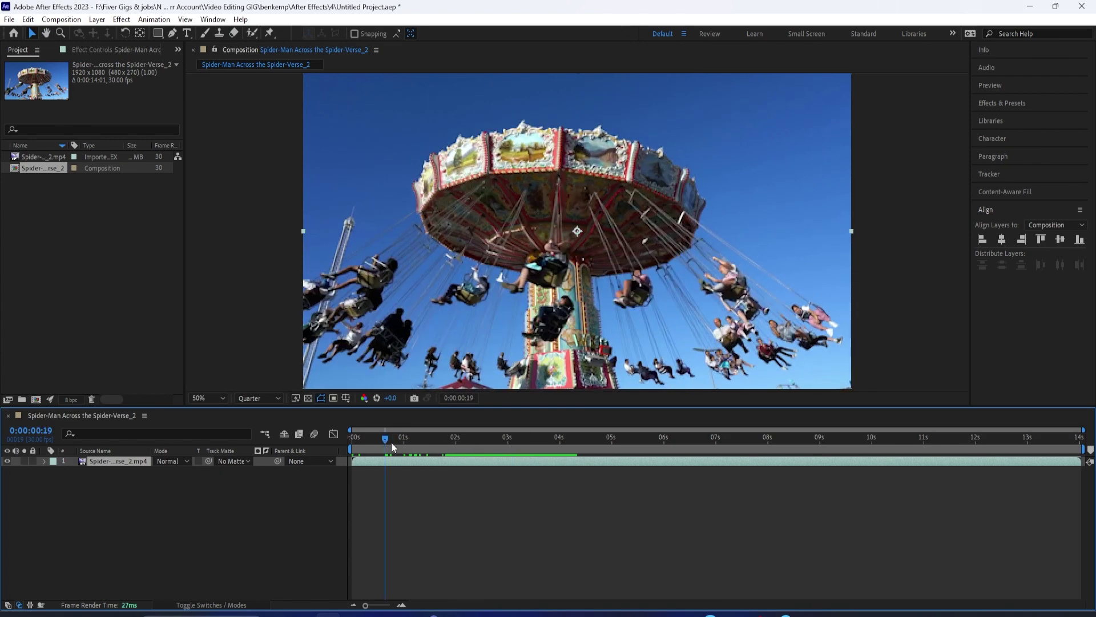
Step: Find the Time Displacement effect by searching for "time" and apply it to the carnival ride clip
click(1003, 103)
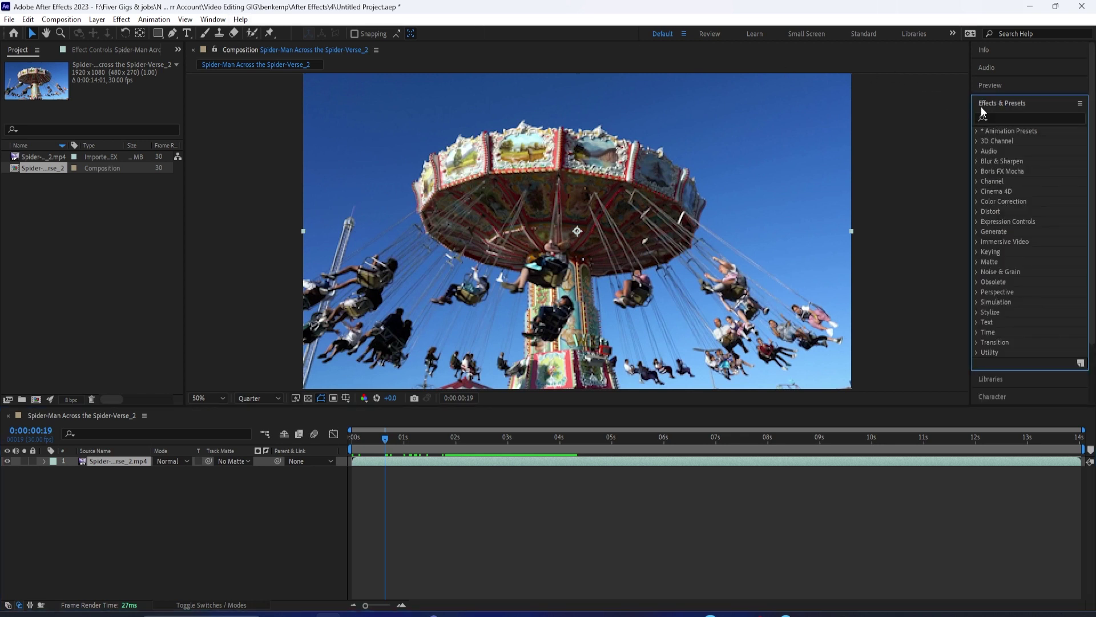
click(996, 117)
text(time)
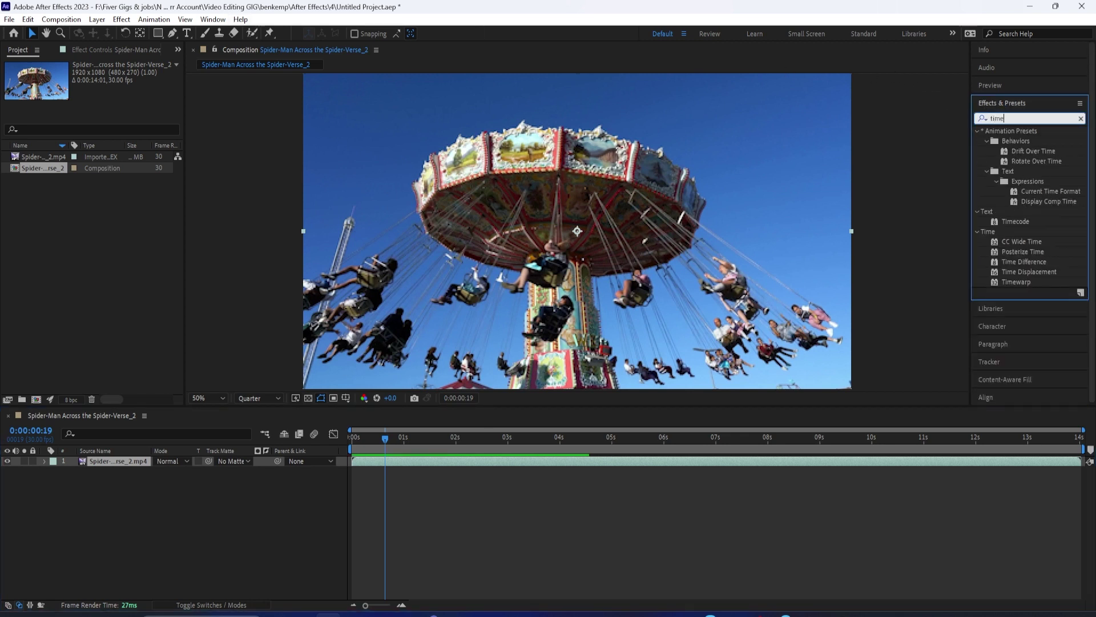
drag(1016, 272, 131, 460)
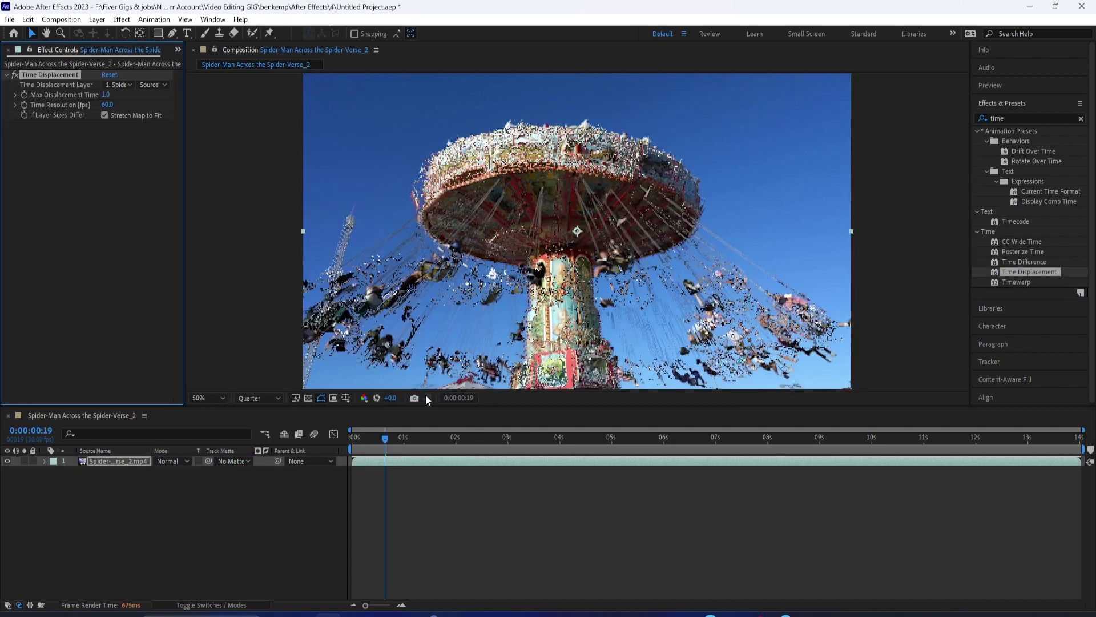
drag(388, 437, 415, 456)
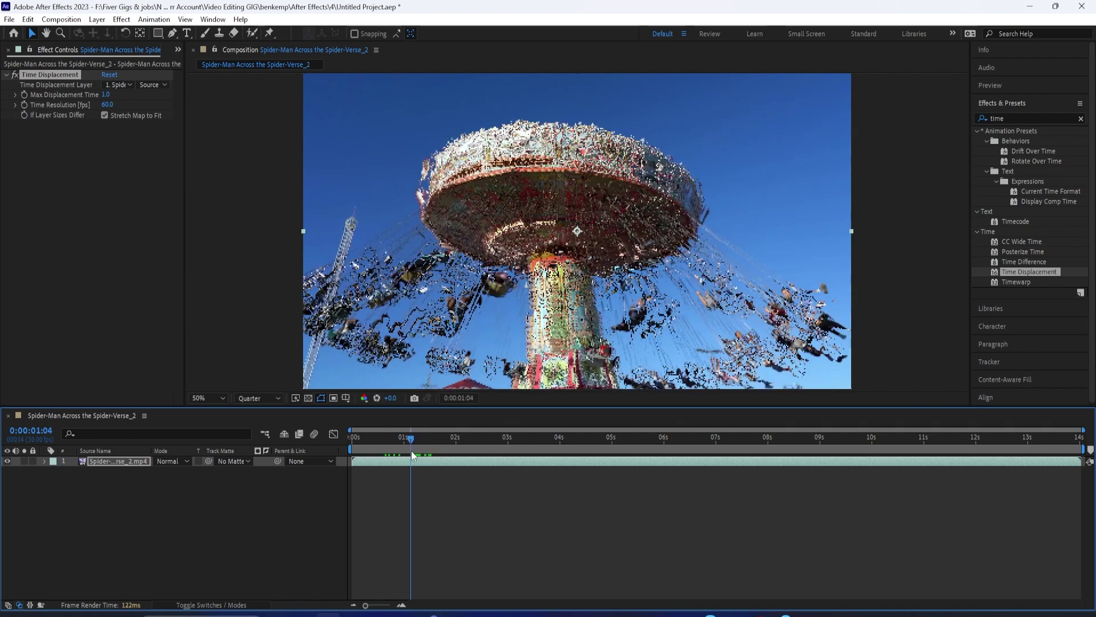
click(114, 87)
click(77, 130)
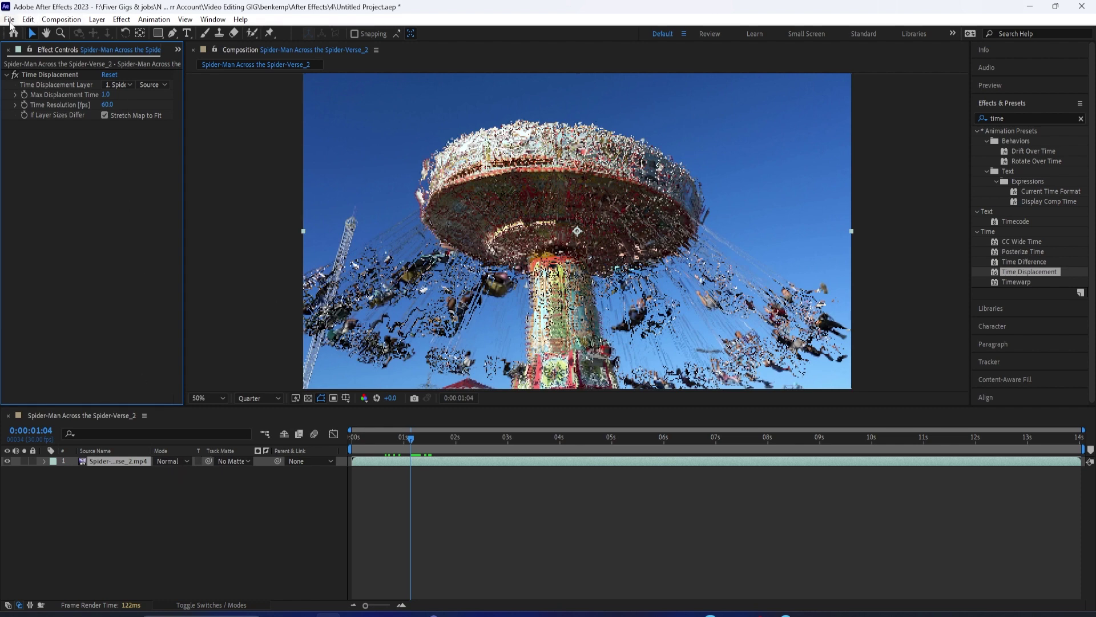
Step: Create a 1920x1080, 30 fps, 10-second composition and add a black solid layer to it
key(ctrl+n)
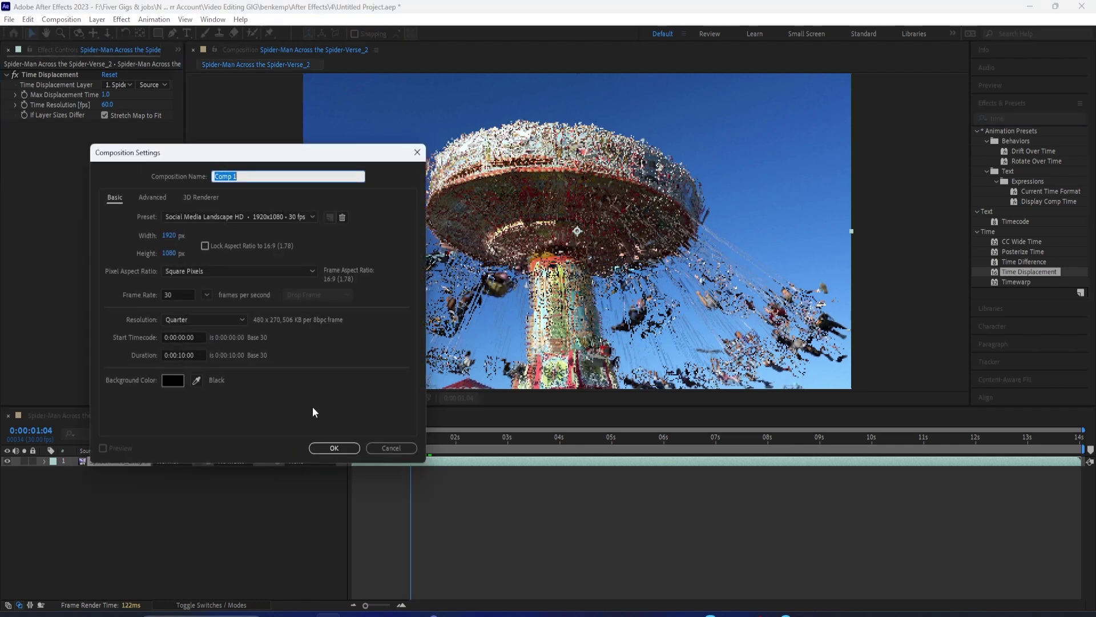
click(336, 447)
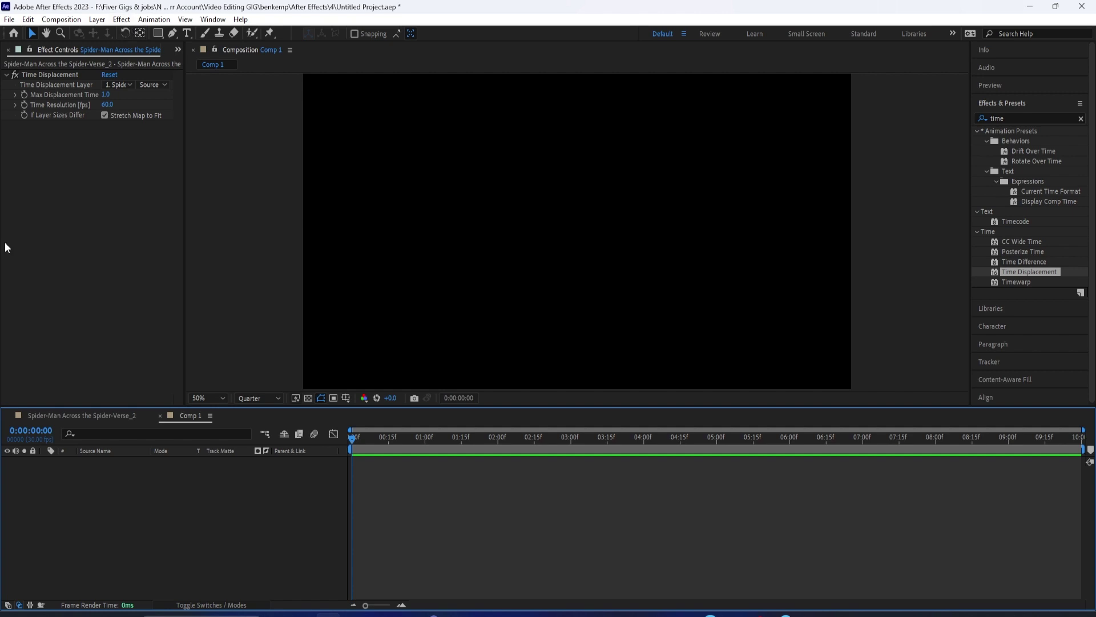
click(97, 19)
click(97, 19)
click(97, 19)
mouse_move(137, 32)
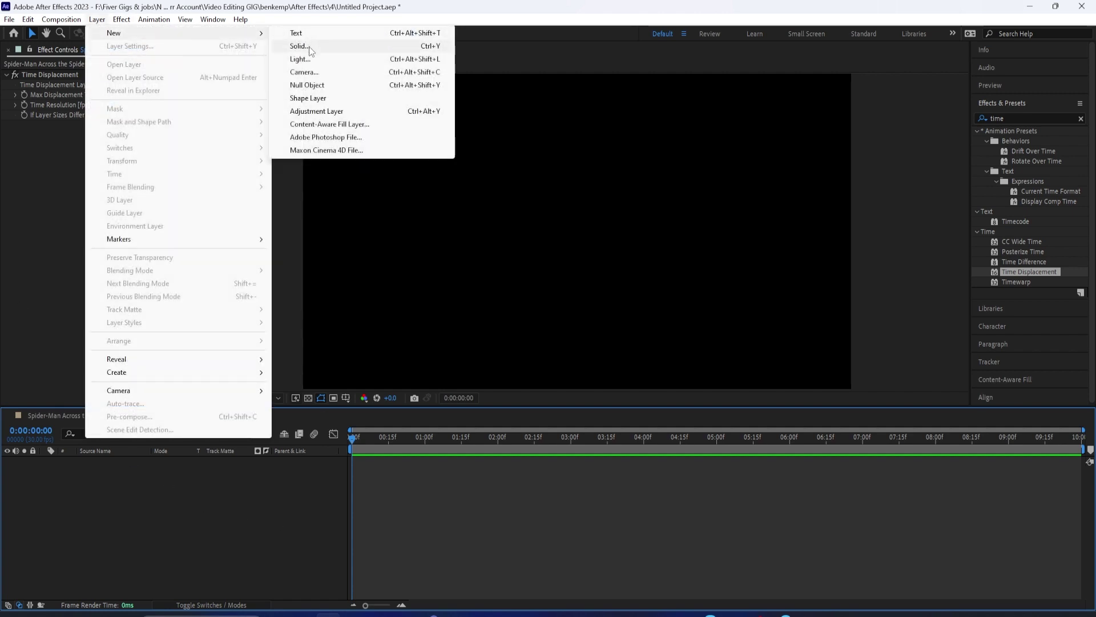
click(310, 46)
click(606, 416)
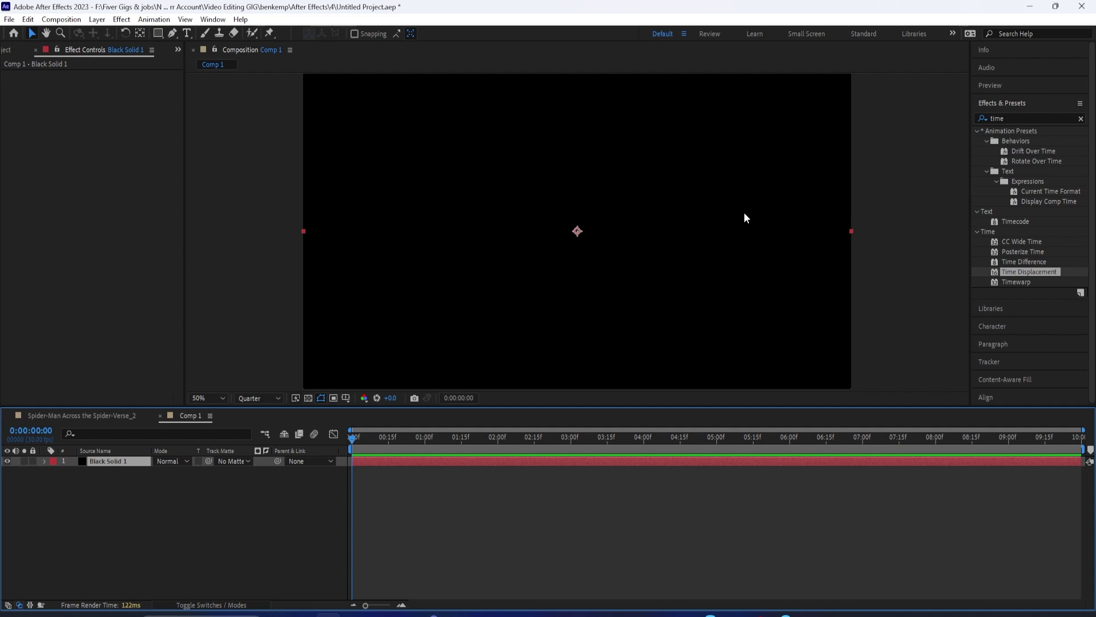
Step: Find the Gradient Ramp effect by searching for "gradie" and apply it to the black solid
click(1019, 117)
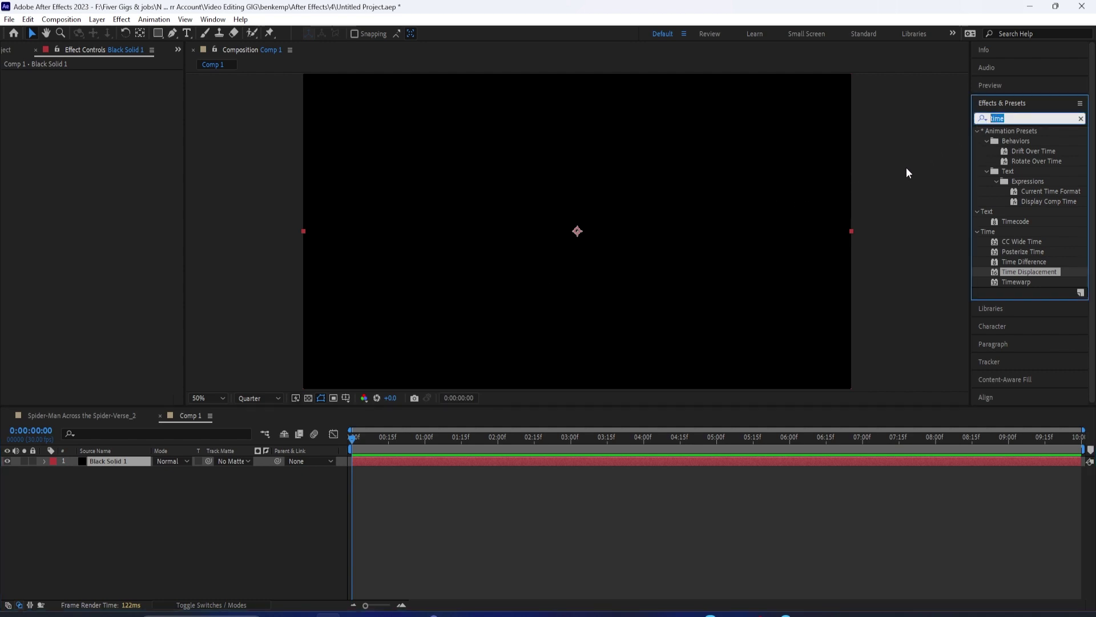
text(gen)
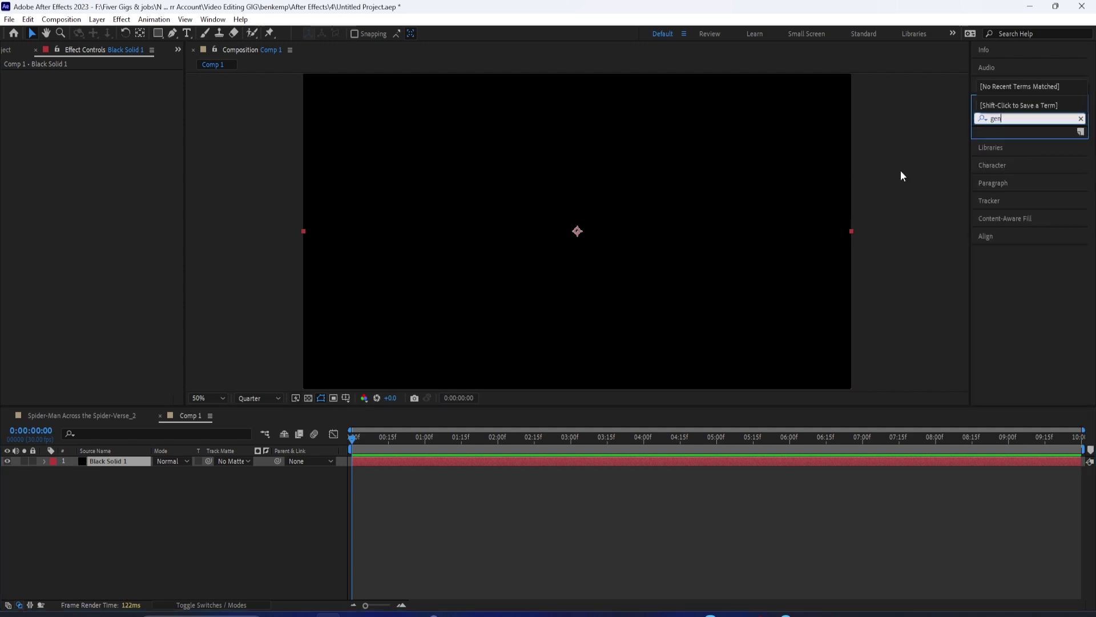
key(BackSpace)
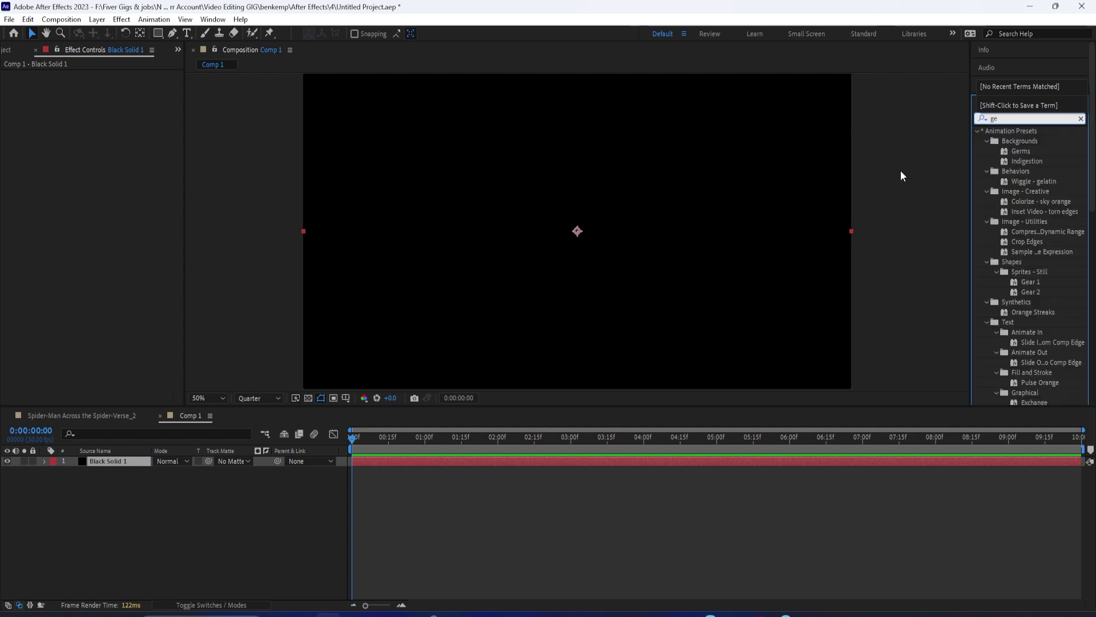
key(BackSpace)
text(ra)
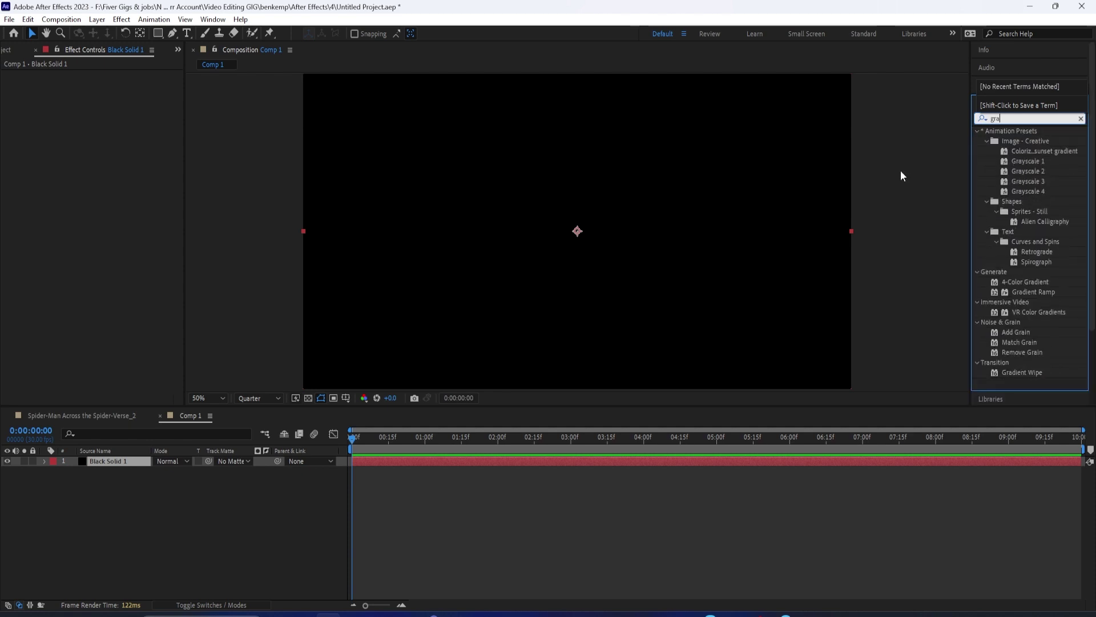
text(die)
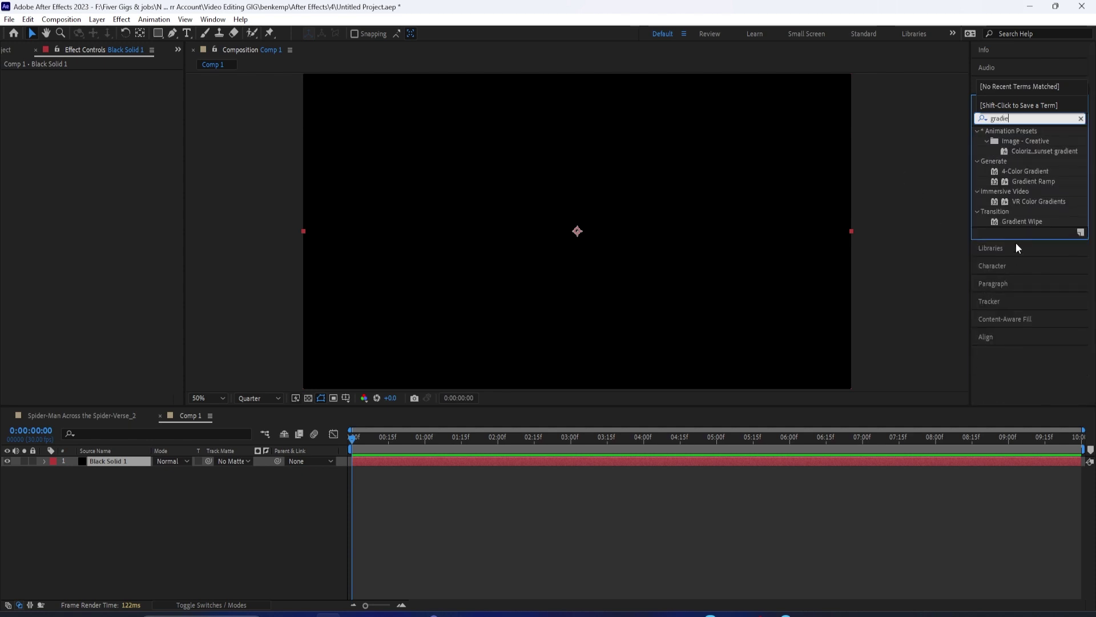
drag(1030, 181, 128, 464)
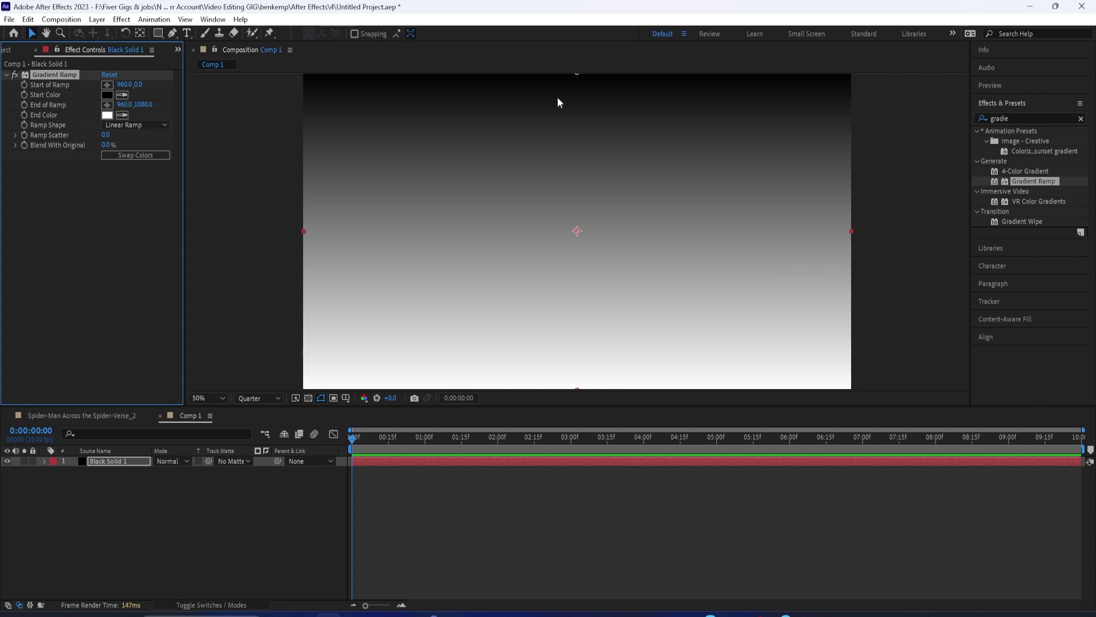
drag(354, 437, 310, 449)
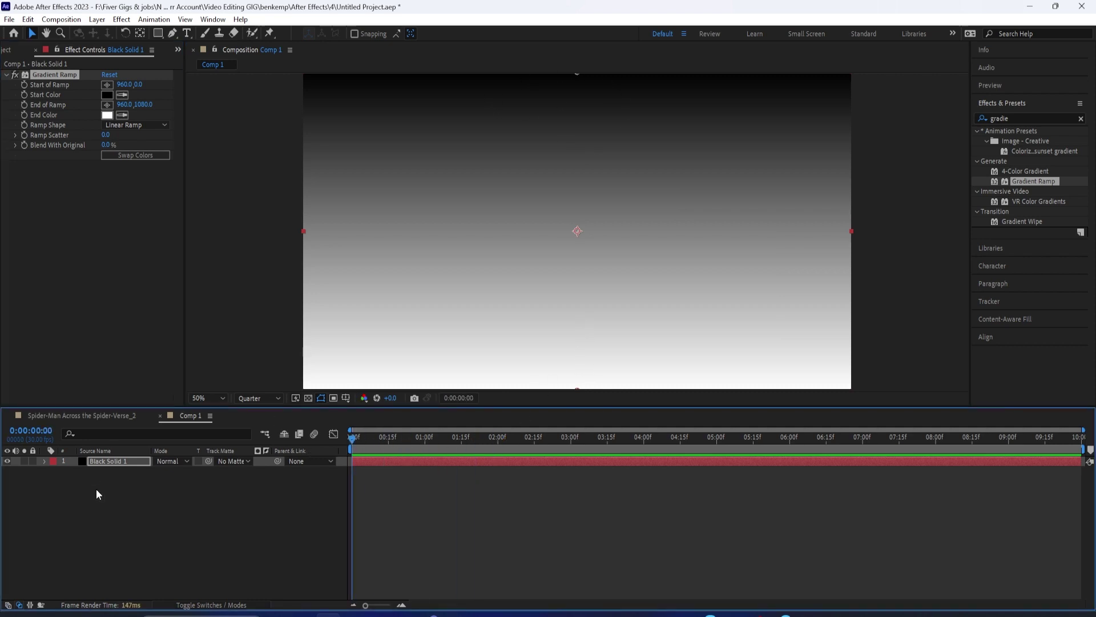
Step: Add the gradient composition Comp 1 to the Spider-Man composition as a layer beneath the video clip
click(81, 416)
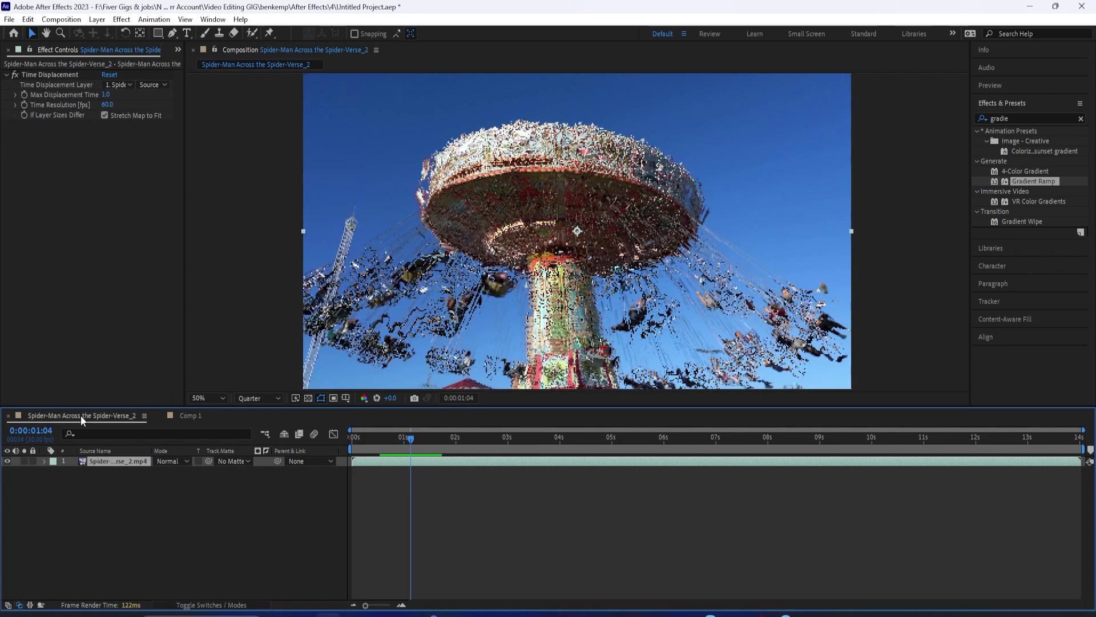
click(178, 51)
click(188, 63)
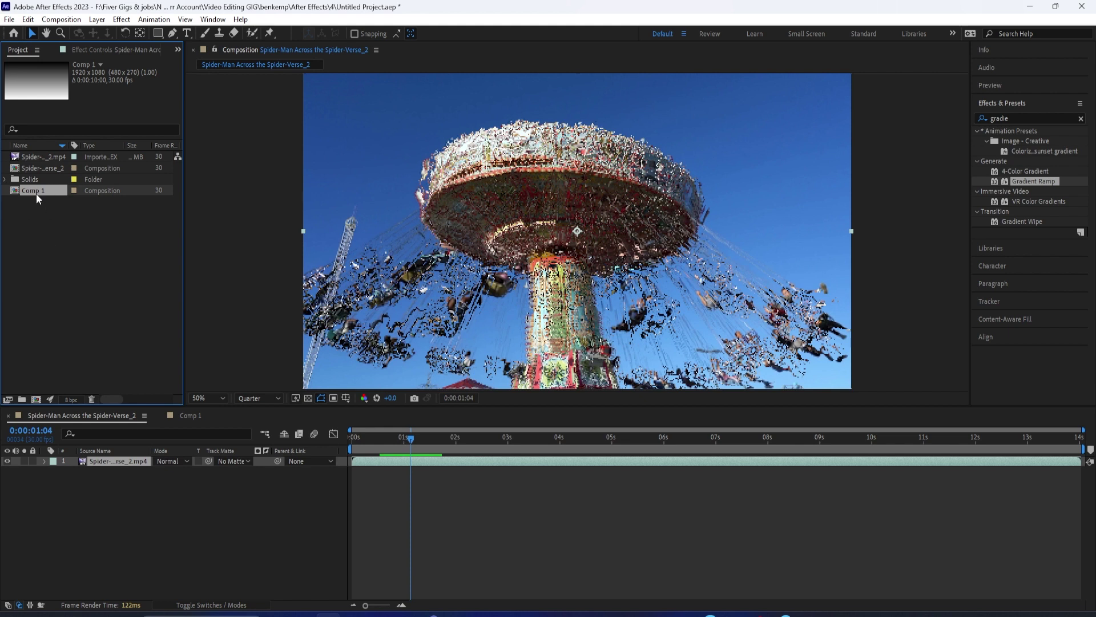
drag(41, 262, 77, 486)
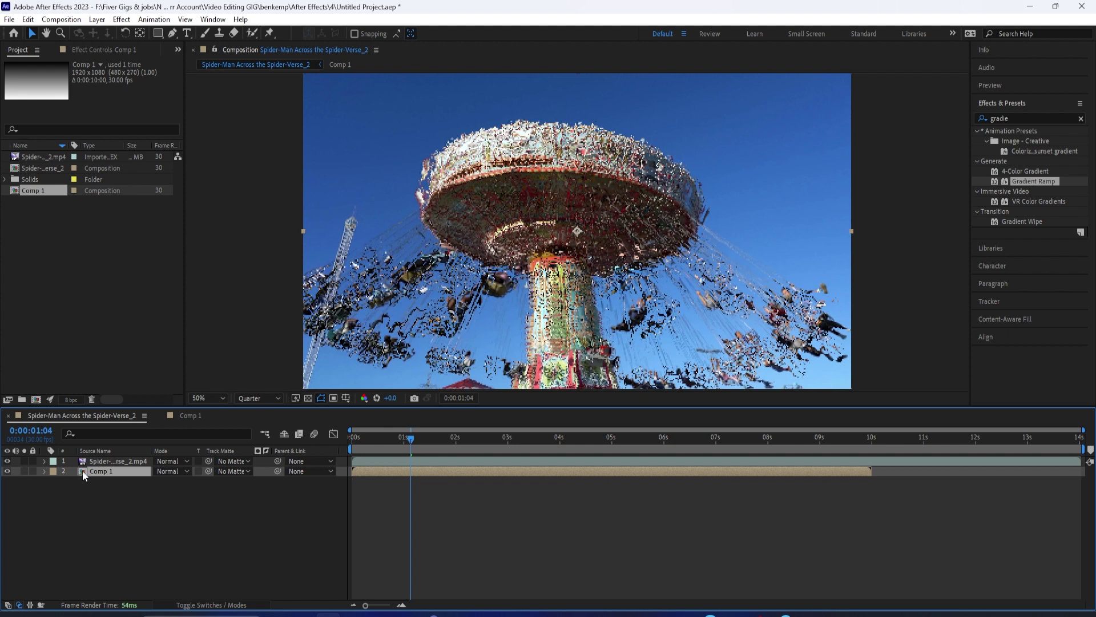
Step: Set the clip's Time Displacement Layer to Comp 1 and check the distortion at another frame
click(177, 50)
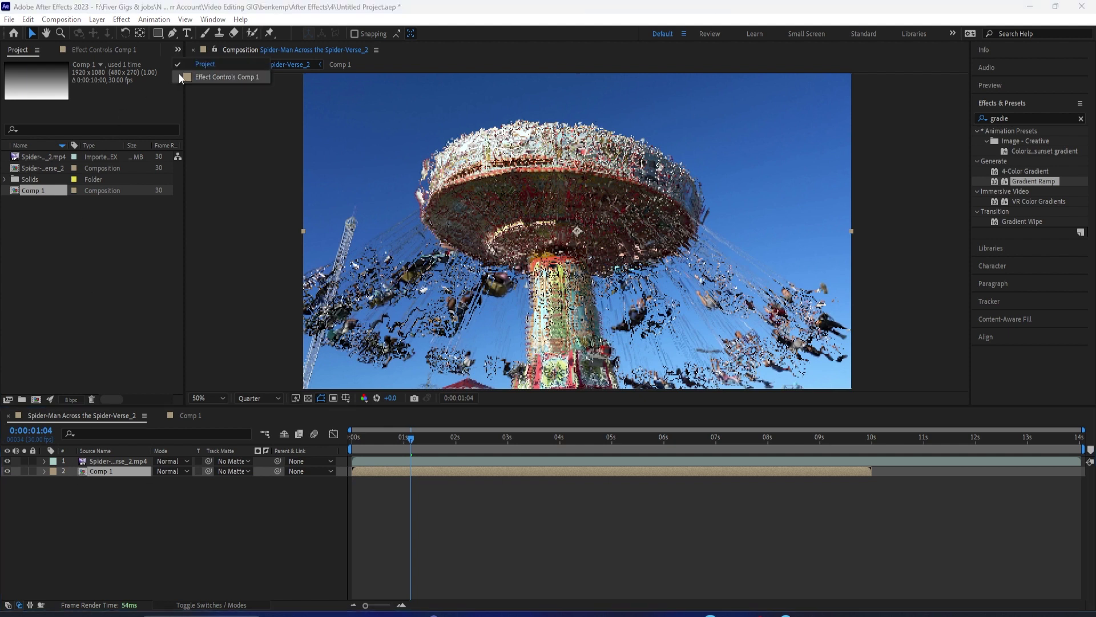
click(180, 74)
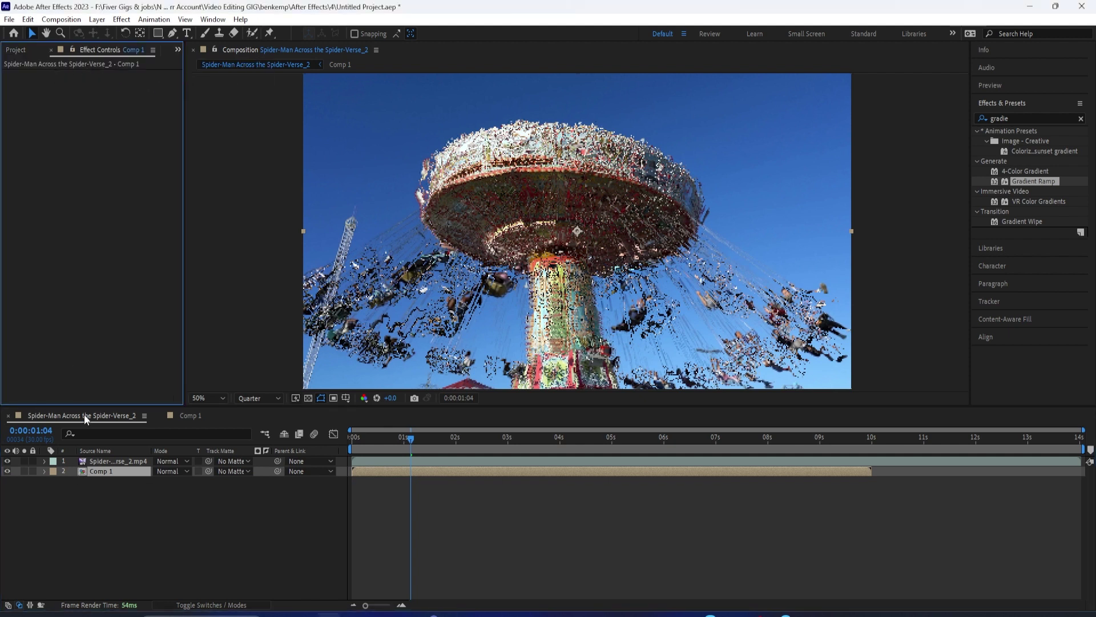
click(117, 460)
click(109, 84)
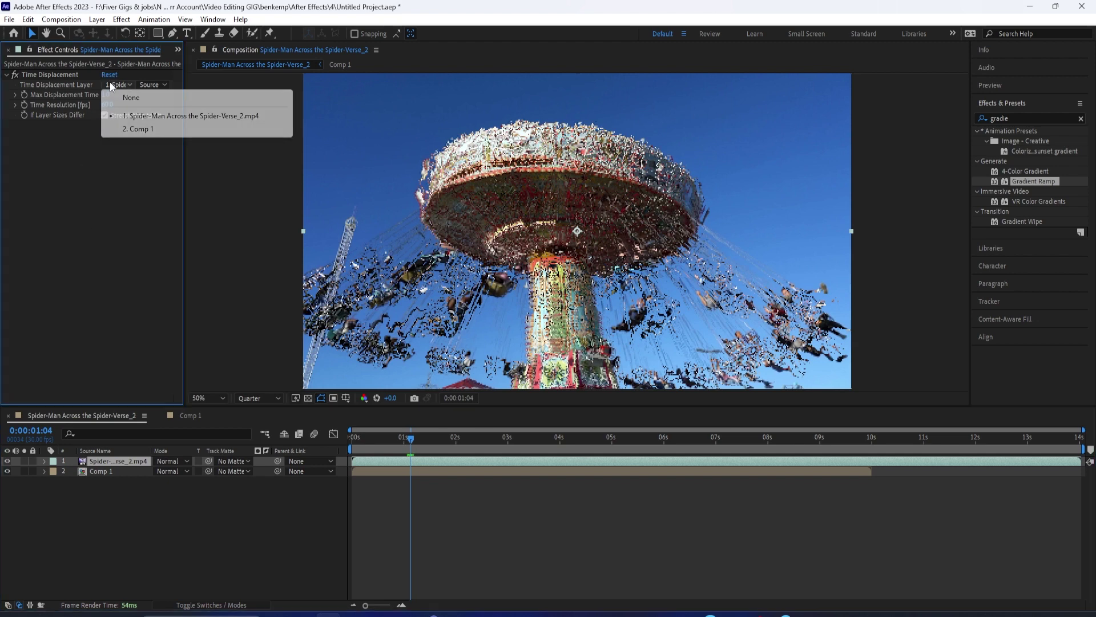
click(132, 133)
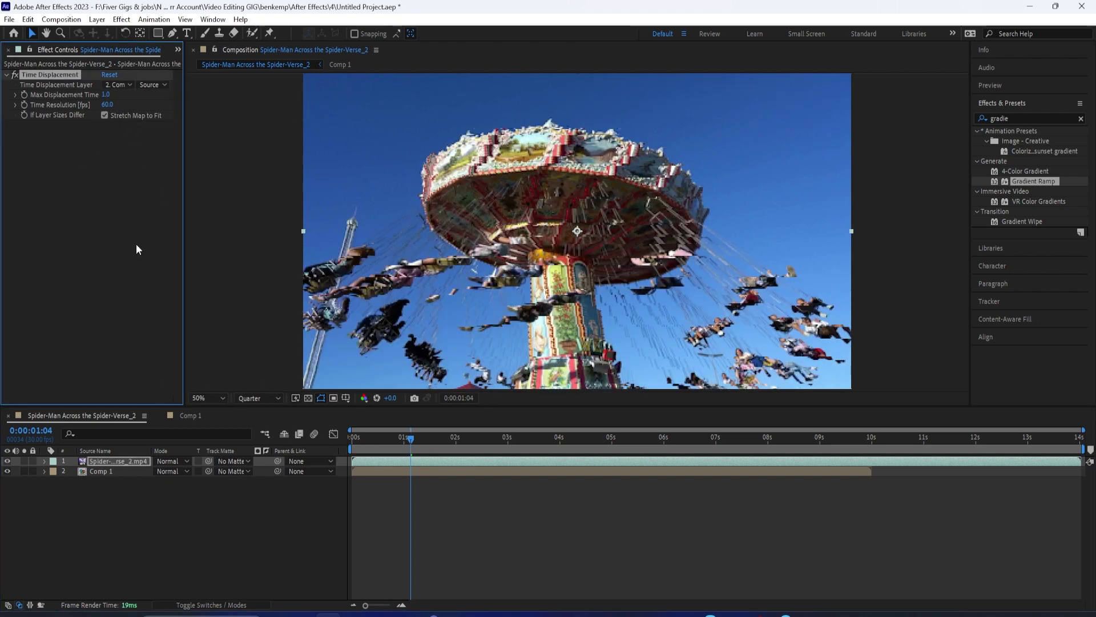
drag(415, 446, 449, 464)
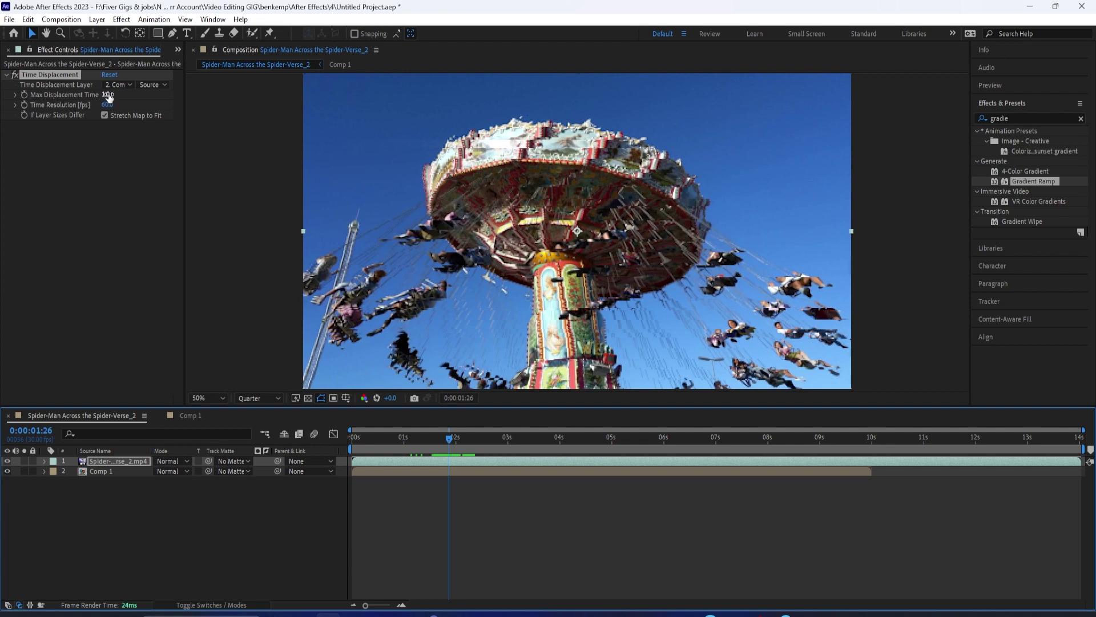
Step: Set the Time Displacement effect's Max Displacement Time to 2.0 and preview the distorted footage
drag(107, 95, 174, 105)
key(space)
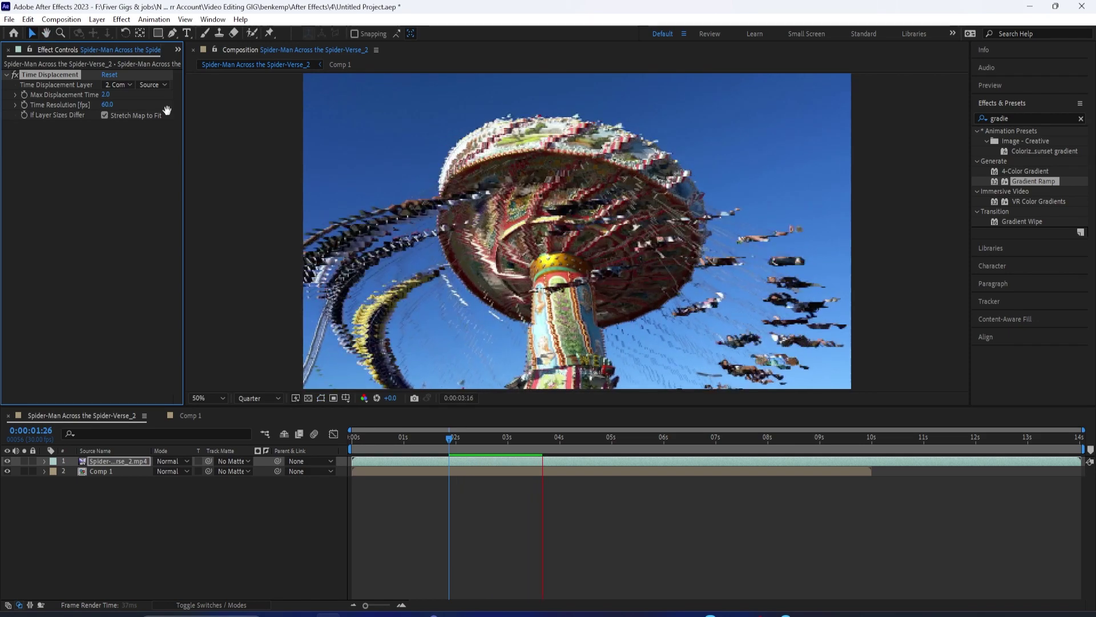
key(space)
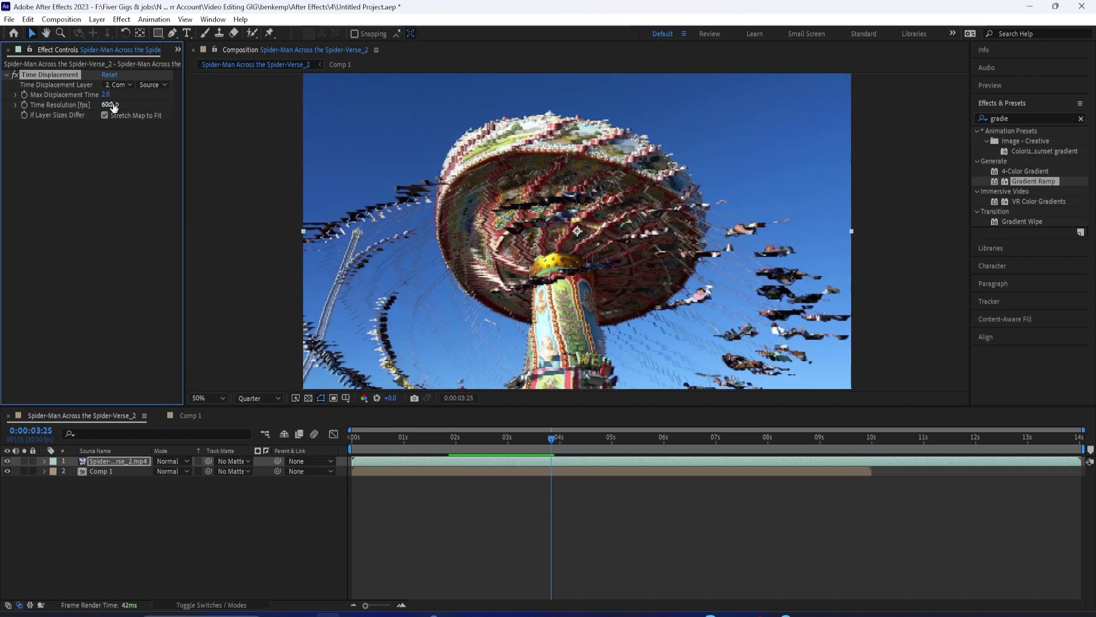
key(space)
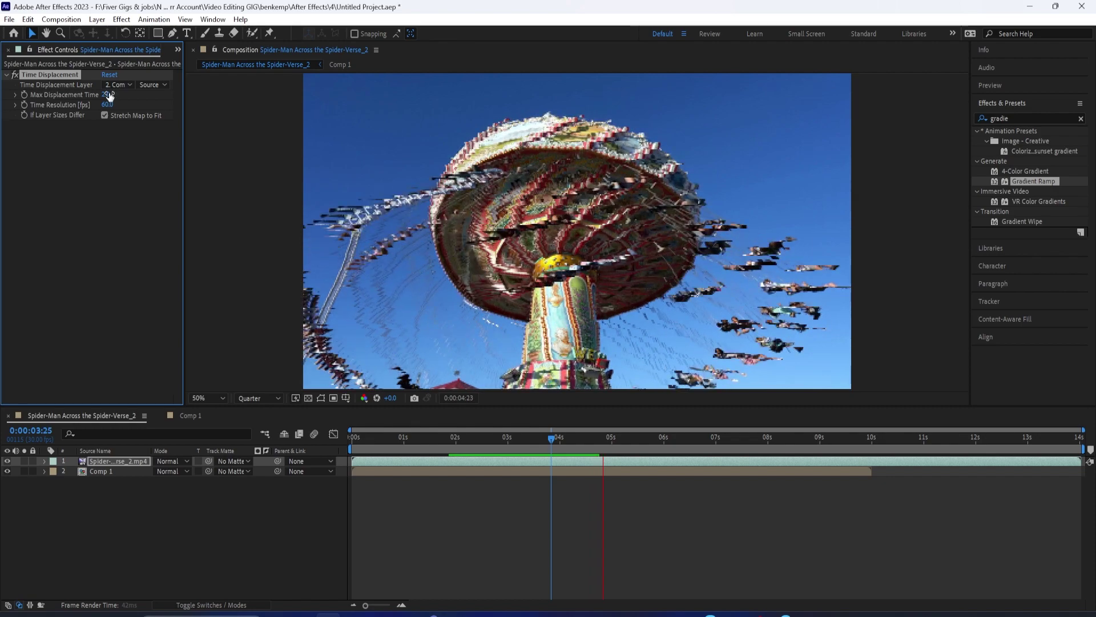
key(space)
drag(611, 442, 443, 490)
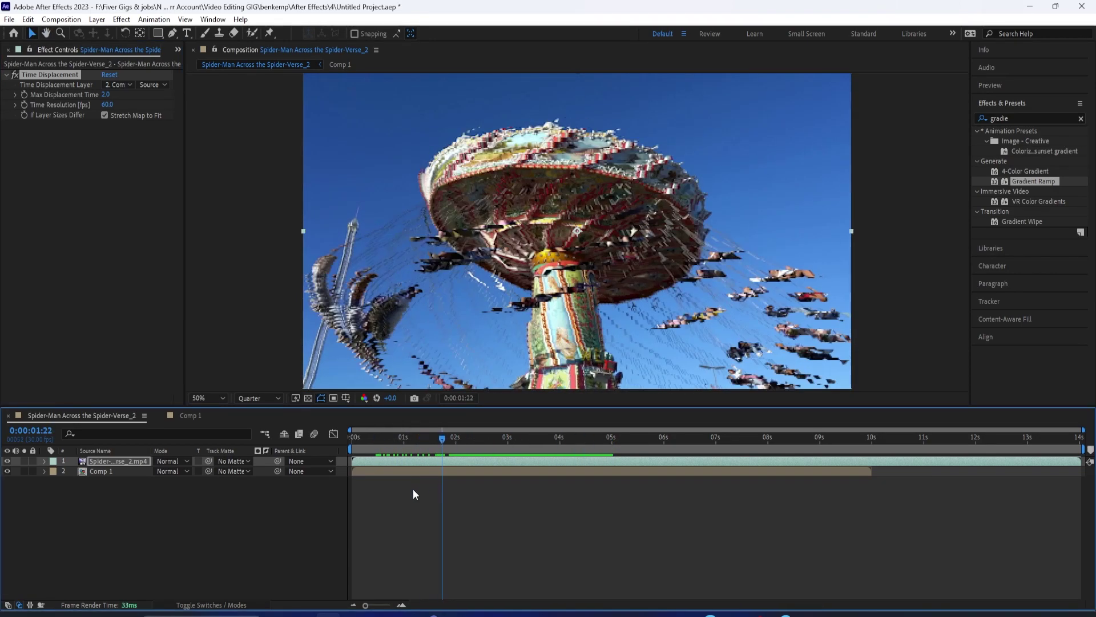
Step: In Comp 1, place the Gradient Ramp's start point at the middle of the solid's left edge, at about 0, 552
click(190, 416)
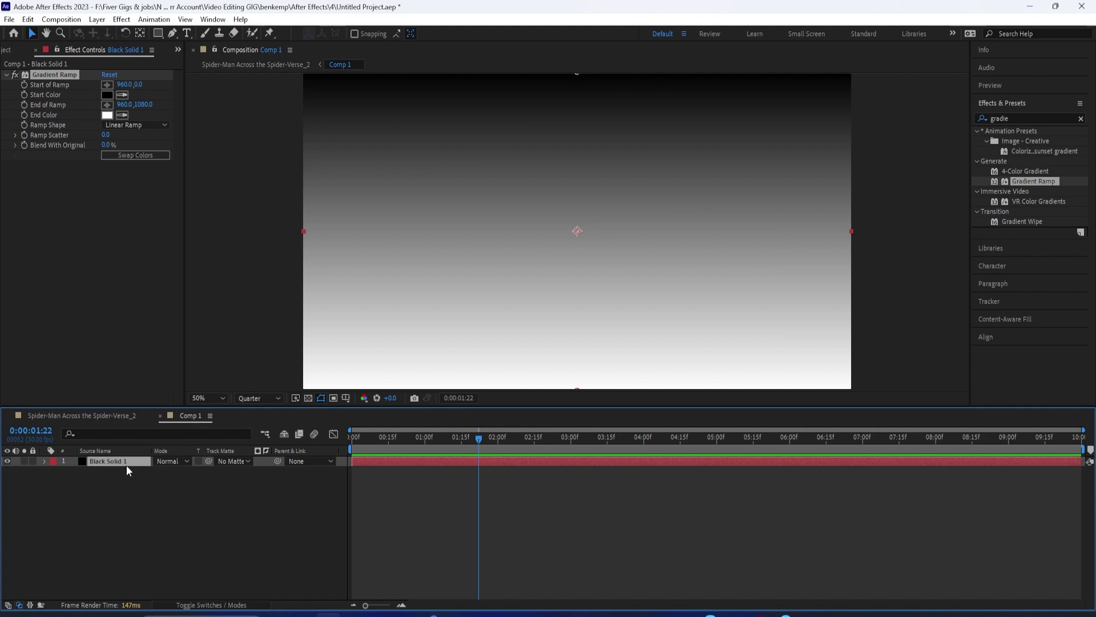
click(128, 362)
click(107, 84)
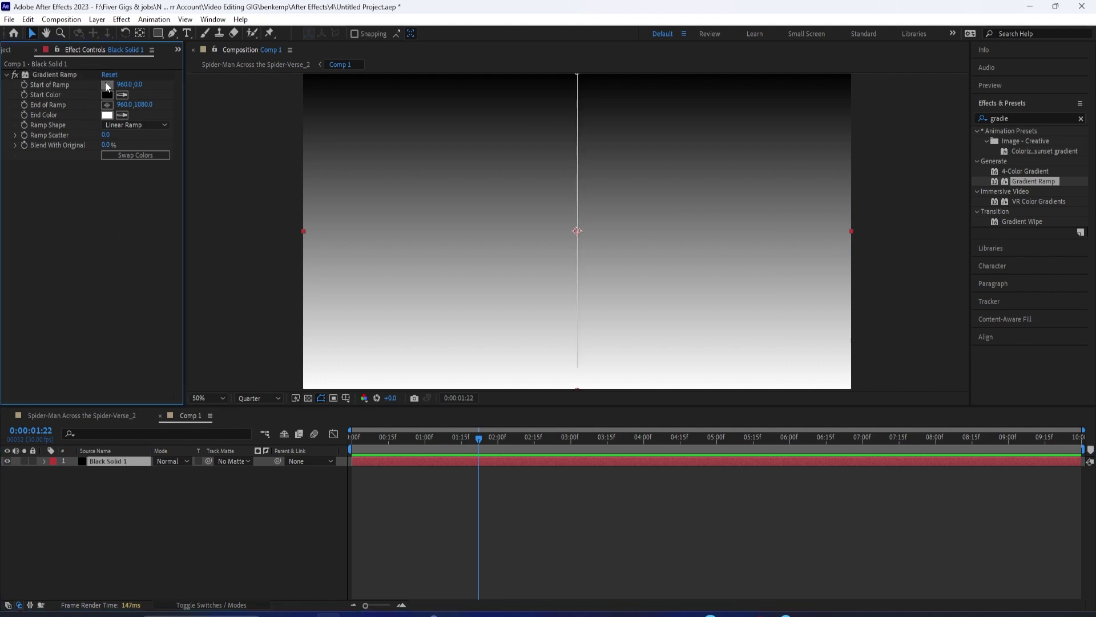
click(567, 204)
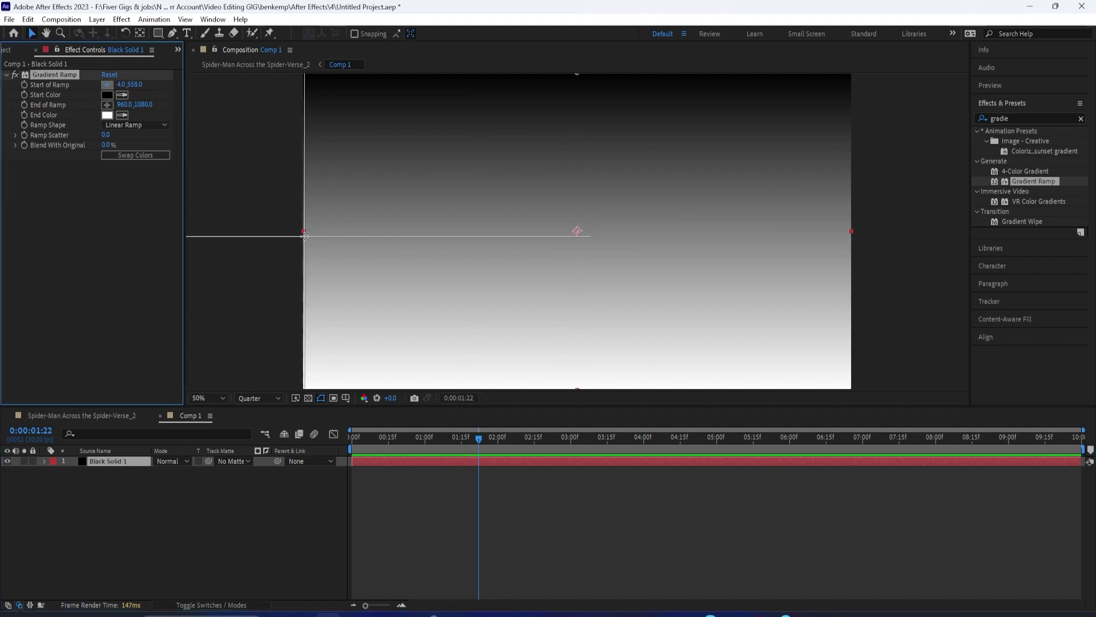
click(303, 232)
Step: Place the Gradient Ramp's end point at the middle of the solid's right edge, at about 1914, 542
click(106, 94)
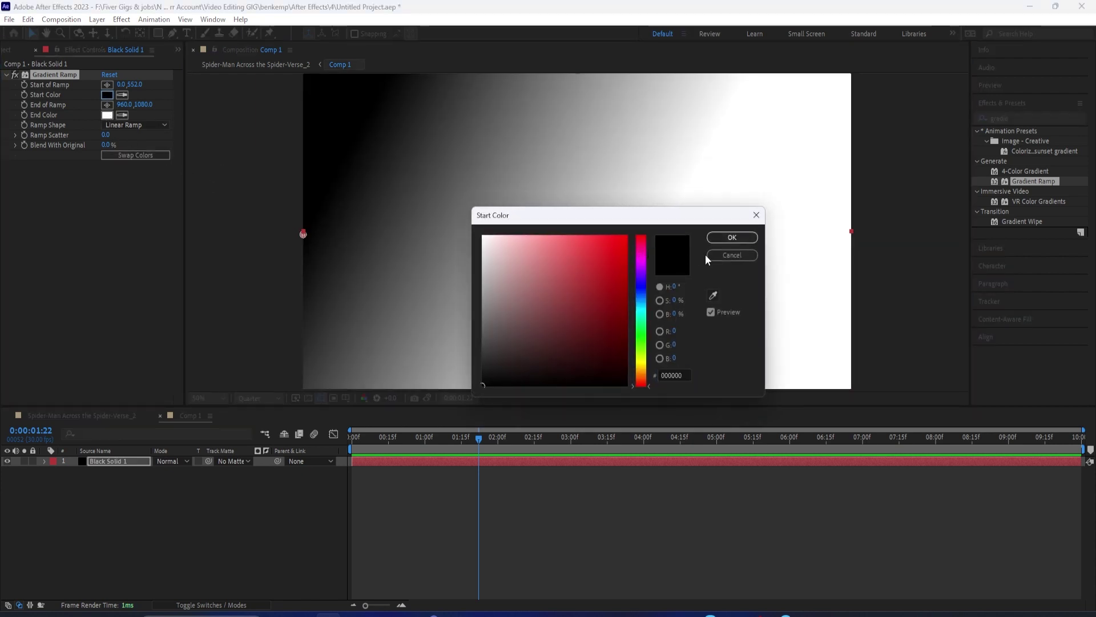
click(740, 255)
click(106, 105)
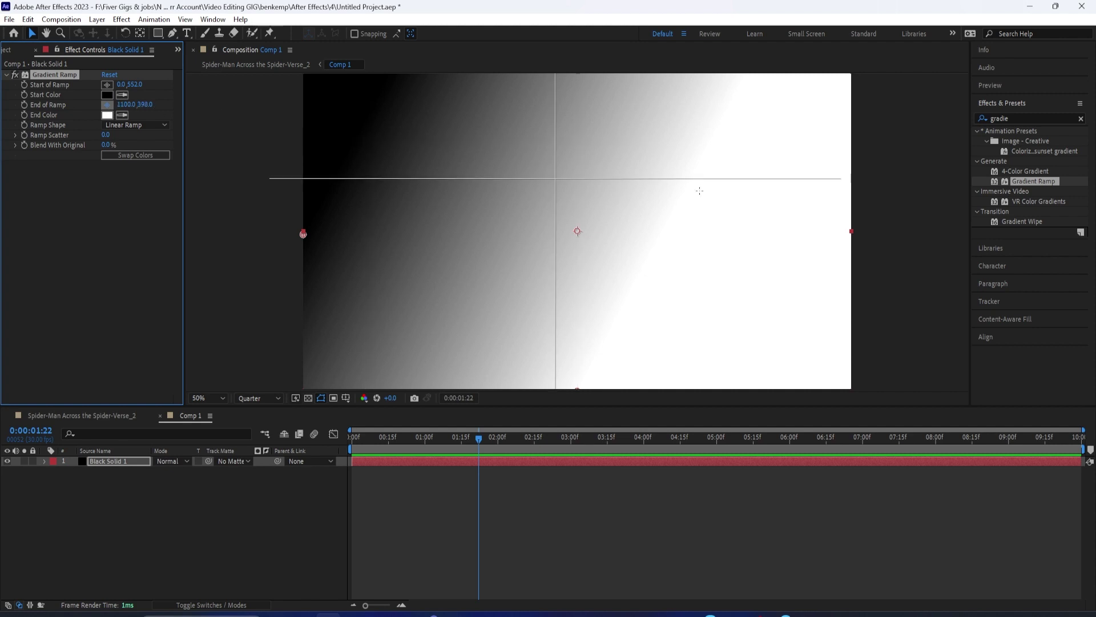
click(851, 231)
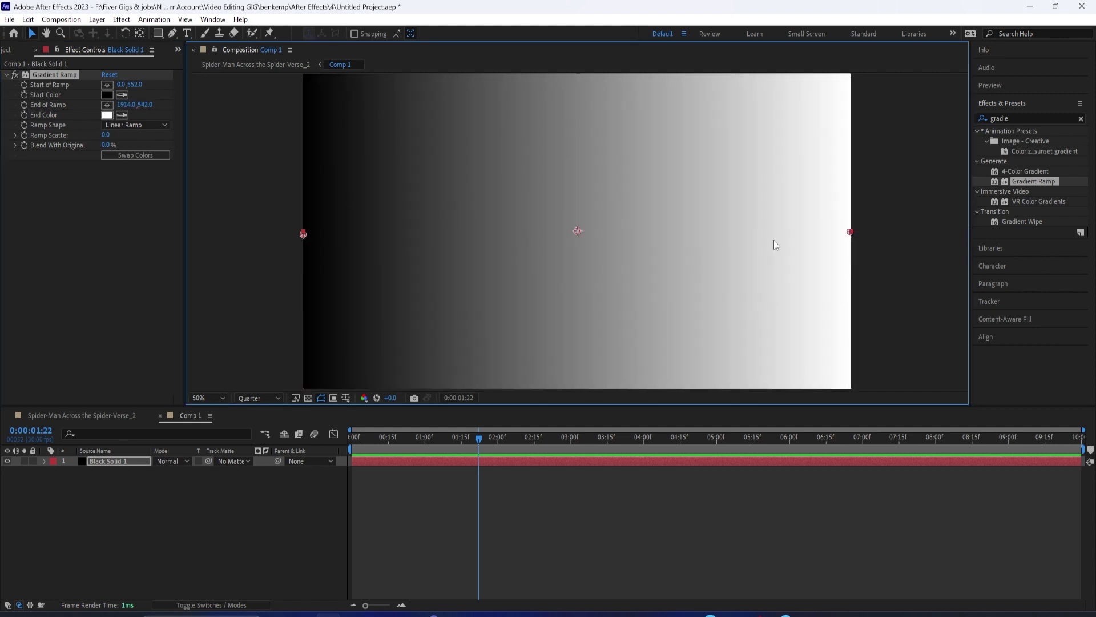
Step: Return to the Spider-Man composition, preview the horizontal time displacement from the start, and scrub through to about 0:00:08:24
click(67, 416)
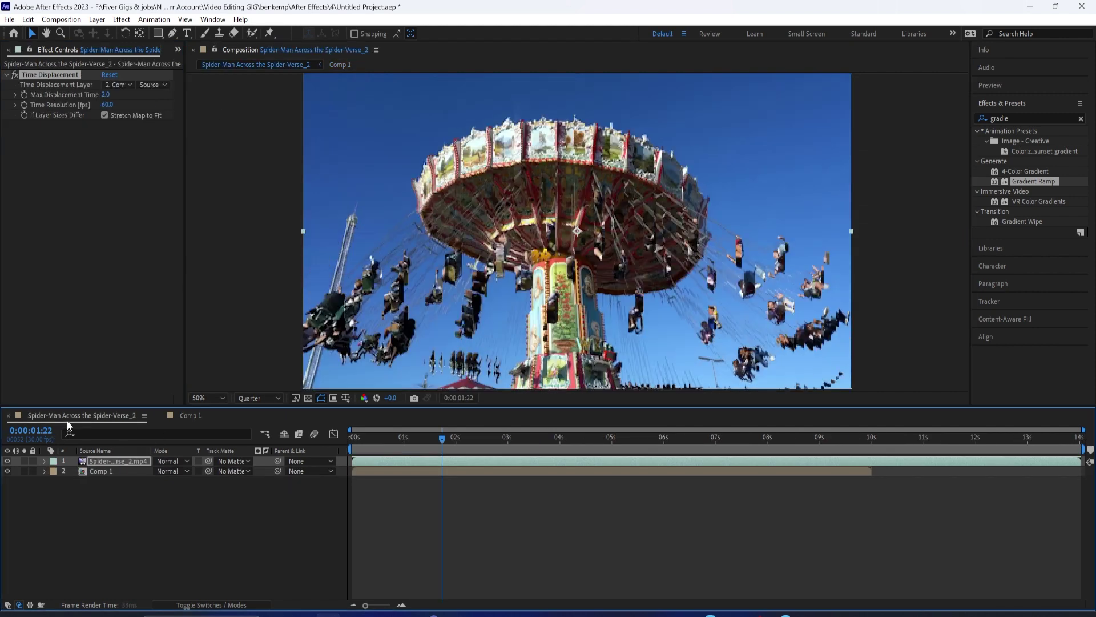
key(Home)
key(space)
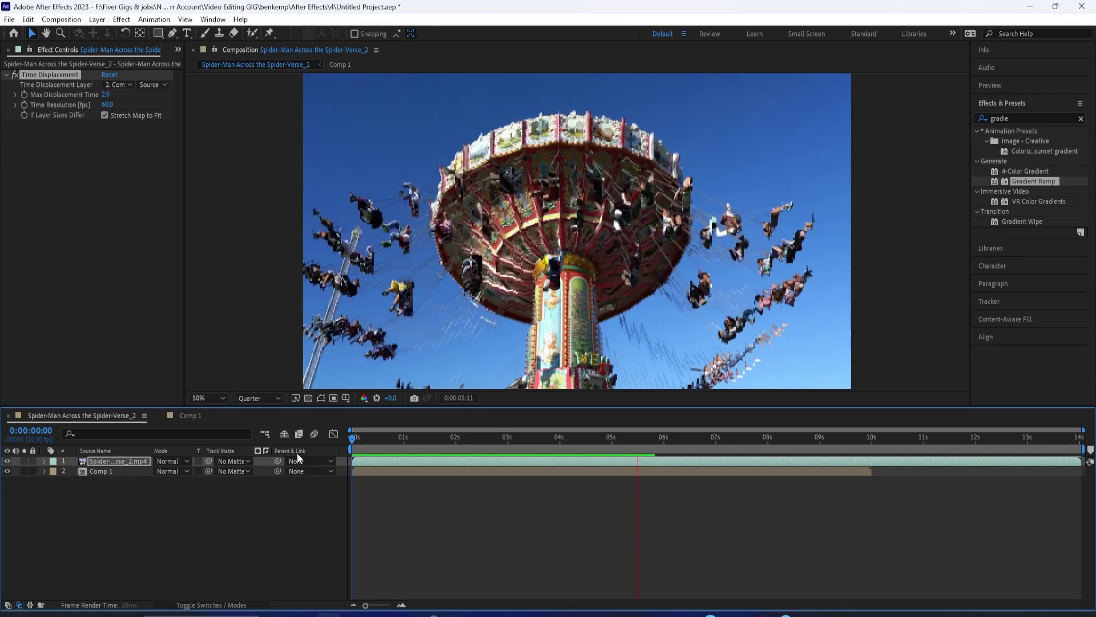
click(526, 434)
drag(526, 438, 805, 439)
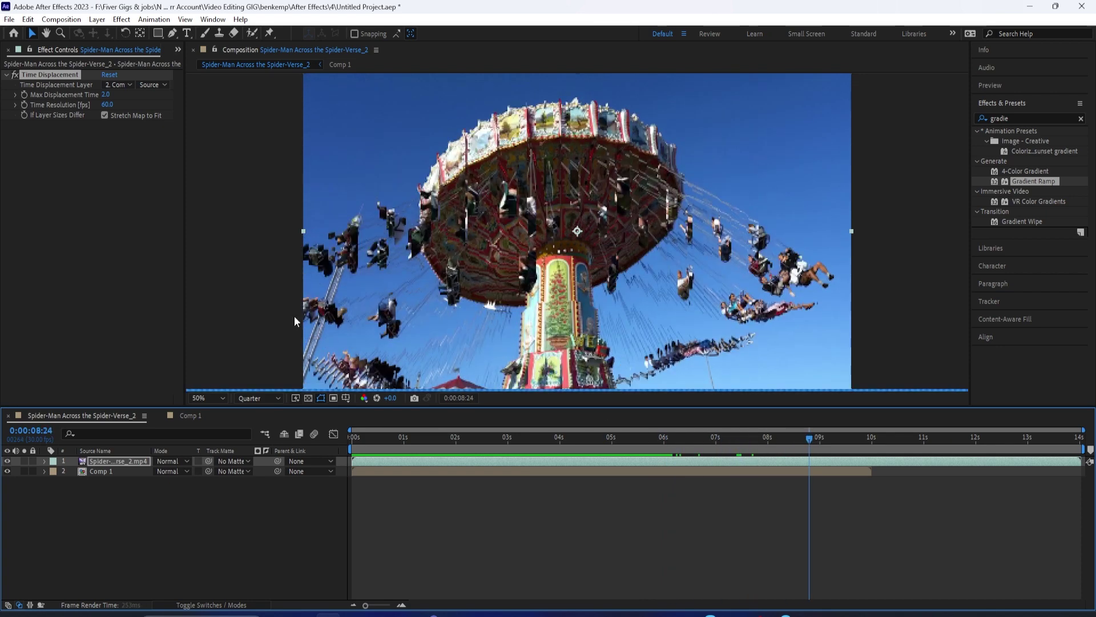
Step: Set the Time Displacement effect's Max Displacement Time to 2.2 and preview the clip from the current frame and from the start
drag(113, 96, 129, 102)
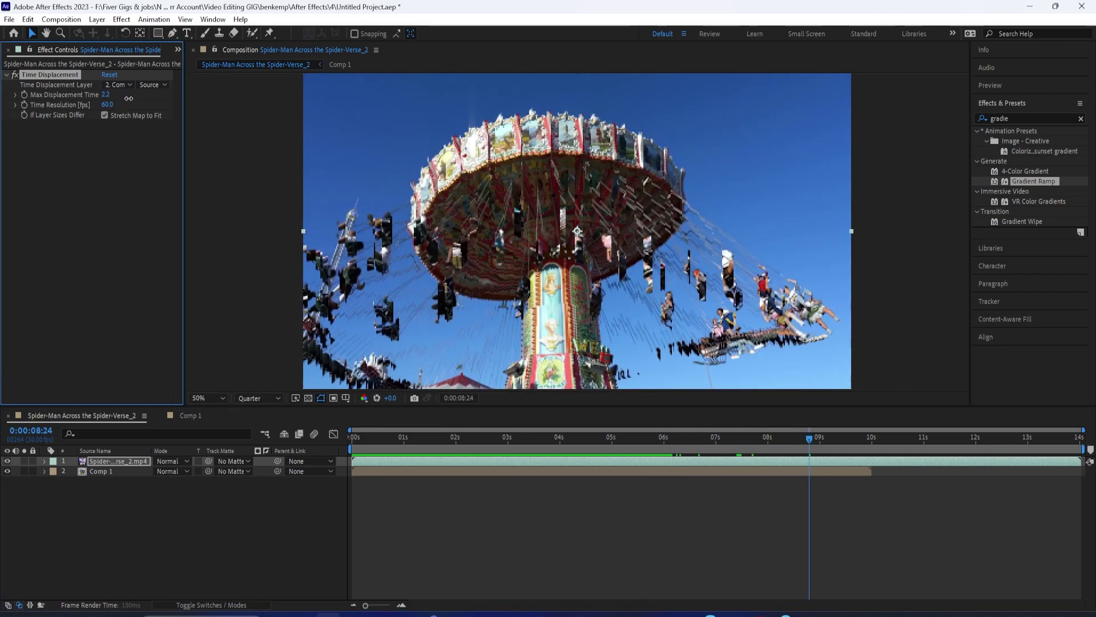
key(space)
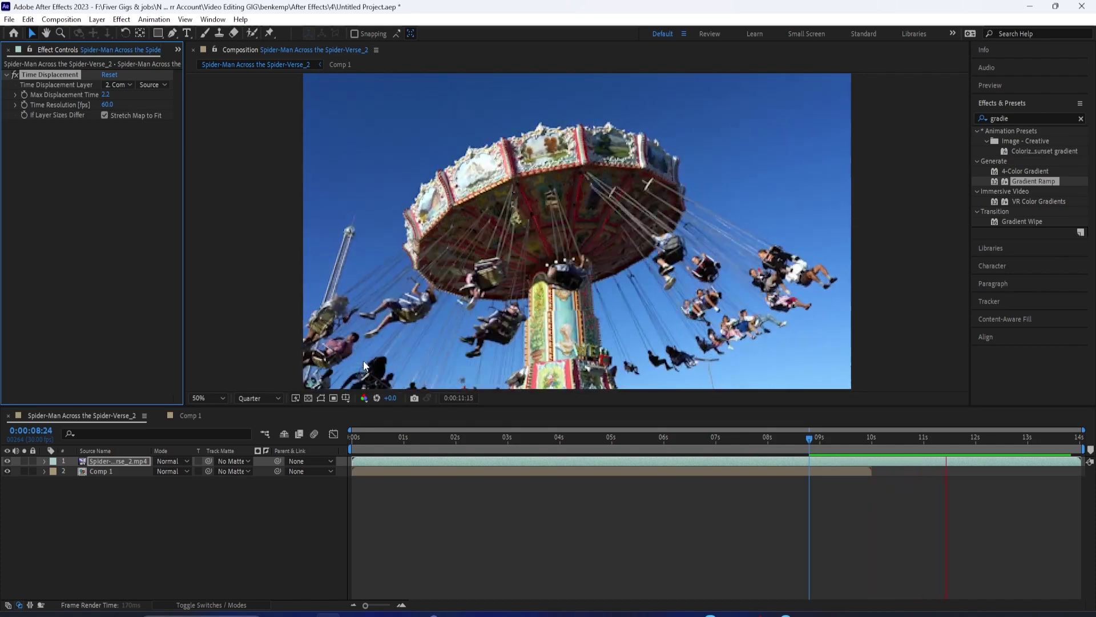
click(406, 439)
drag(406, 443, 320, 457)
key(space)
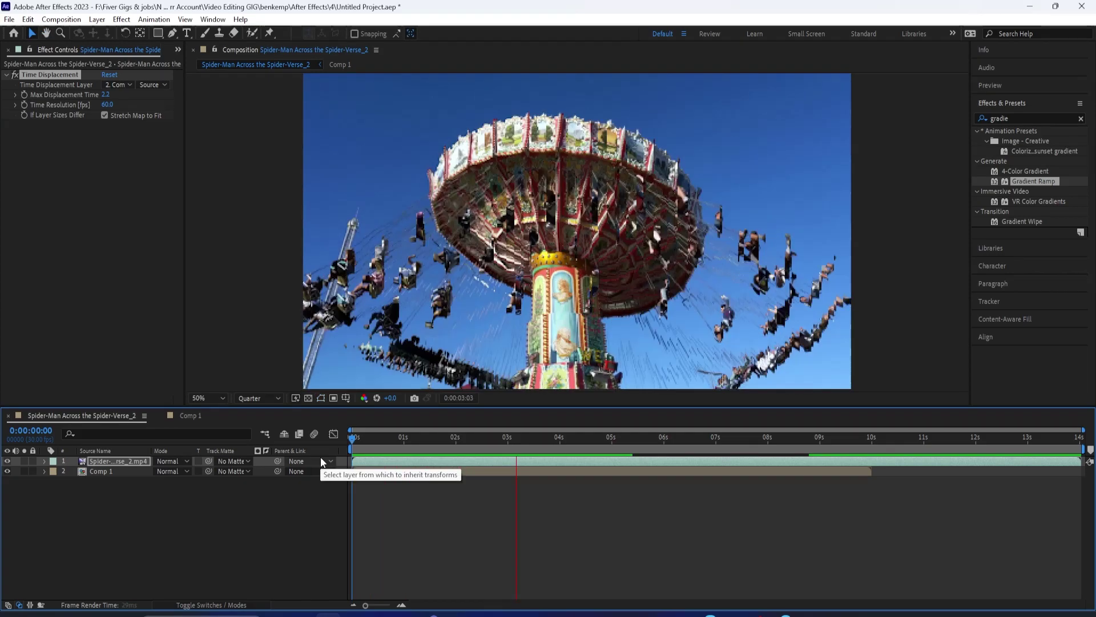
key(space)
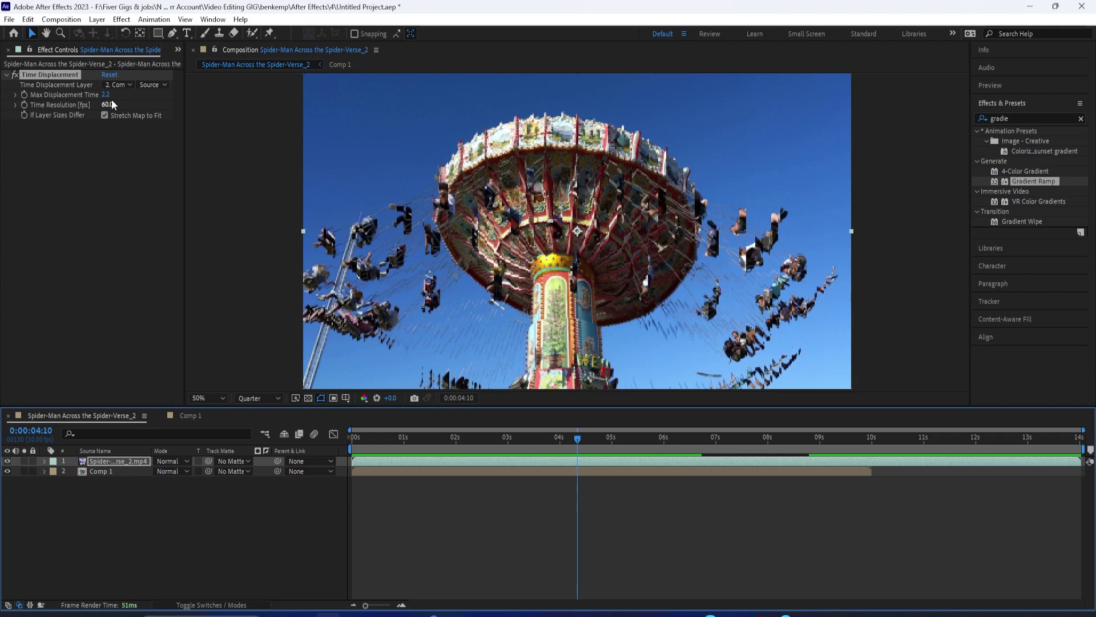
Step: Lower the Max Displacement Time to 0.2 and preview the subtler distortion
drag(106, 95, 7, 115)
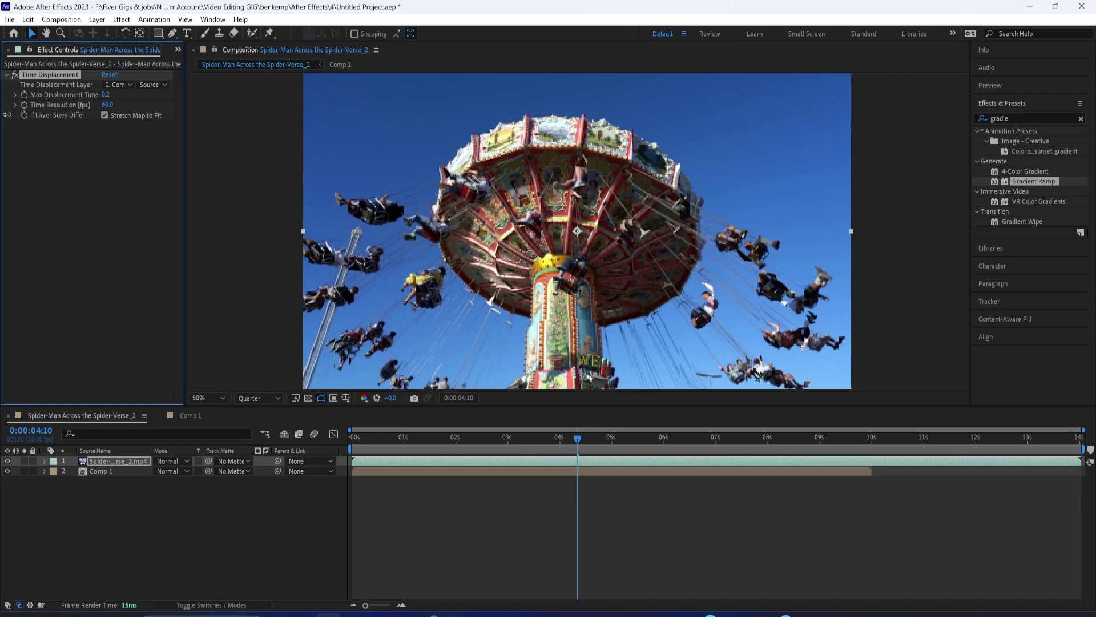
key(space)
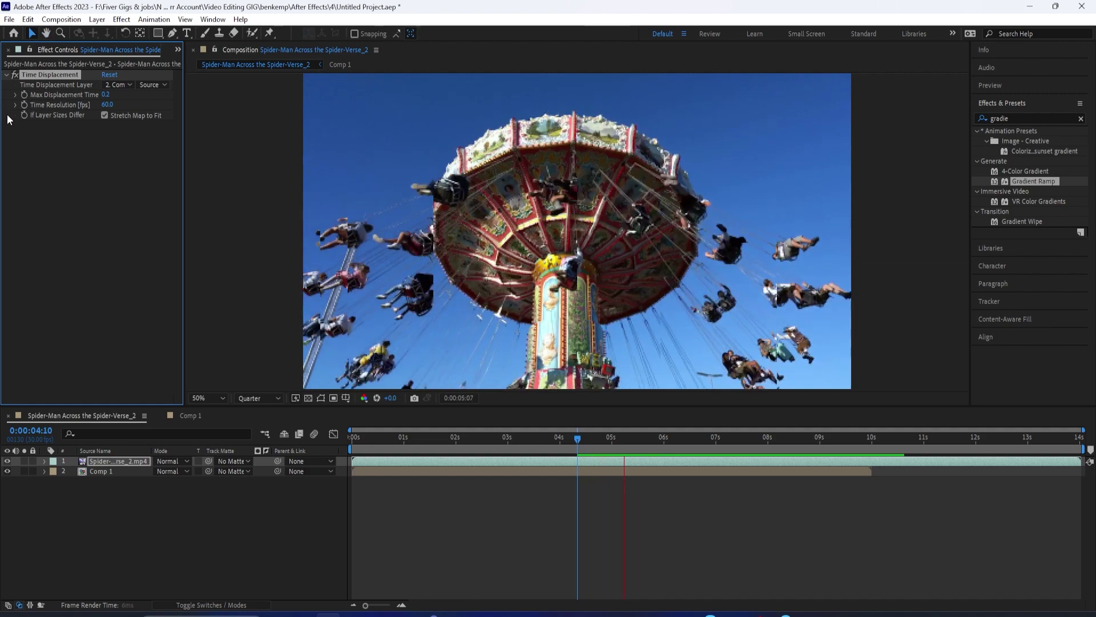
key(space)
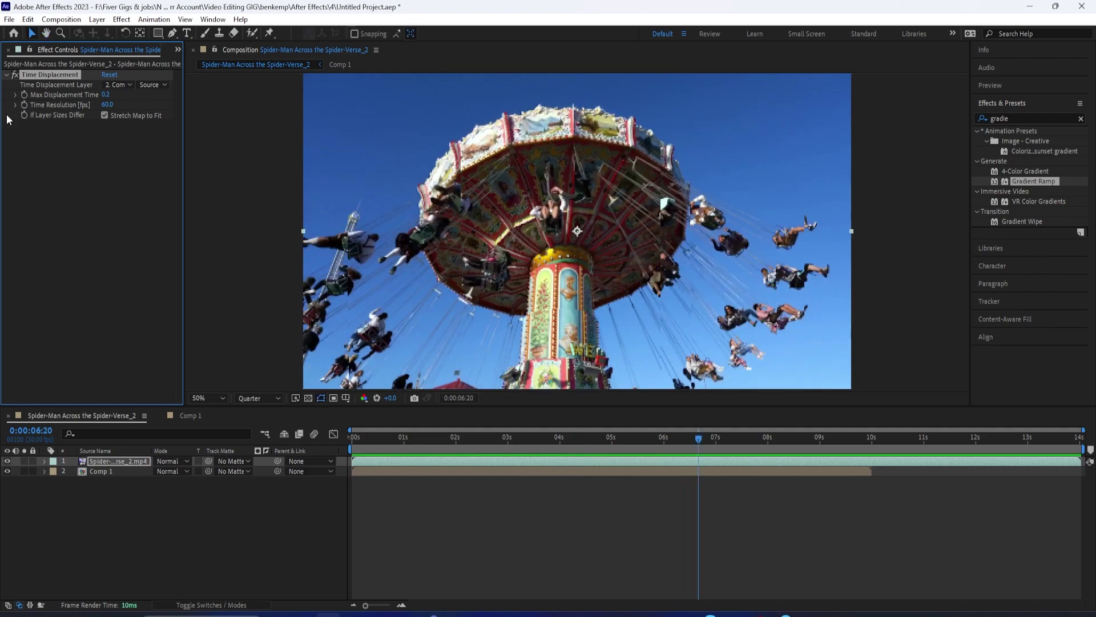
Step: Set the Time Resolution to 23.0 fps and the Max Displacement Time to 1.9, previewing the footage after each change
drag(108, 100, 139, 117)
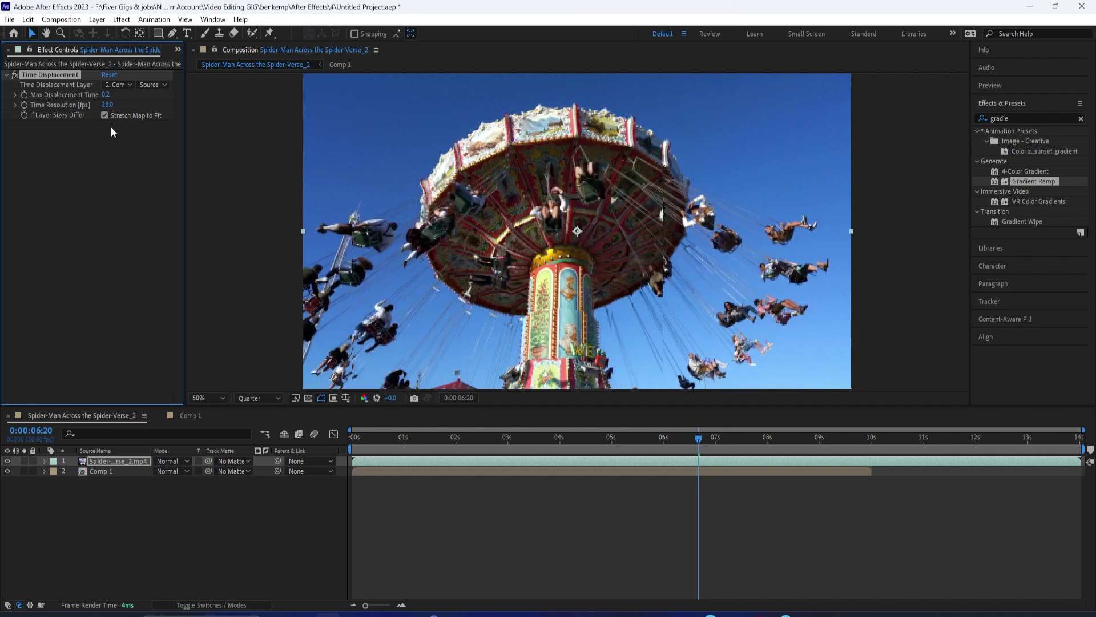
key(space)
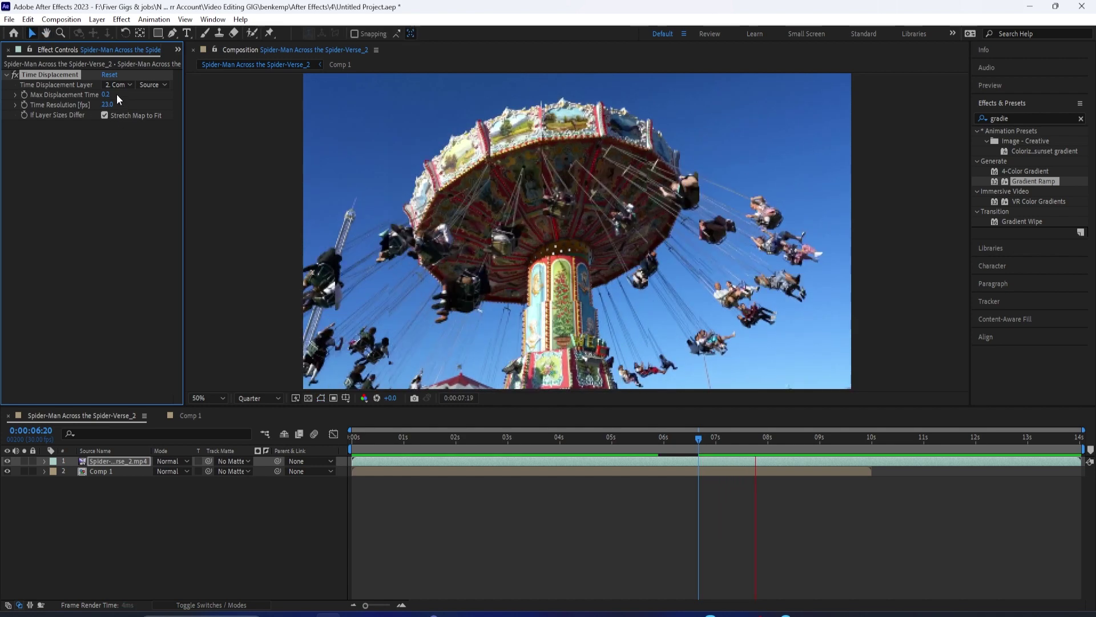
drag(107, 94, 202, 103)
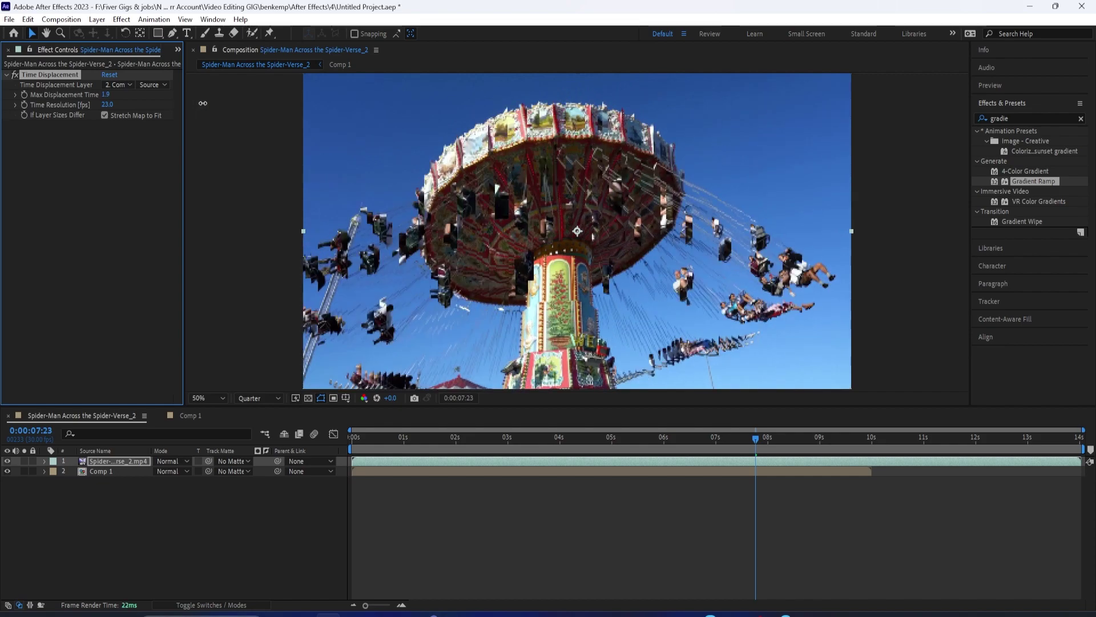
key(space)
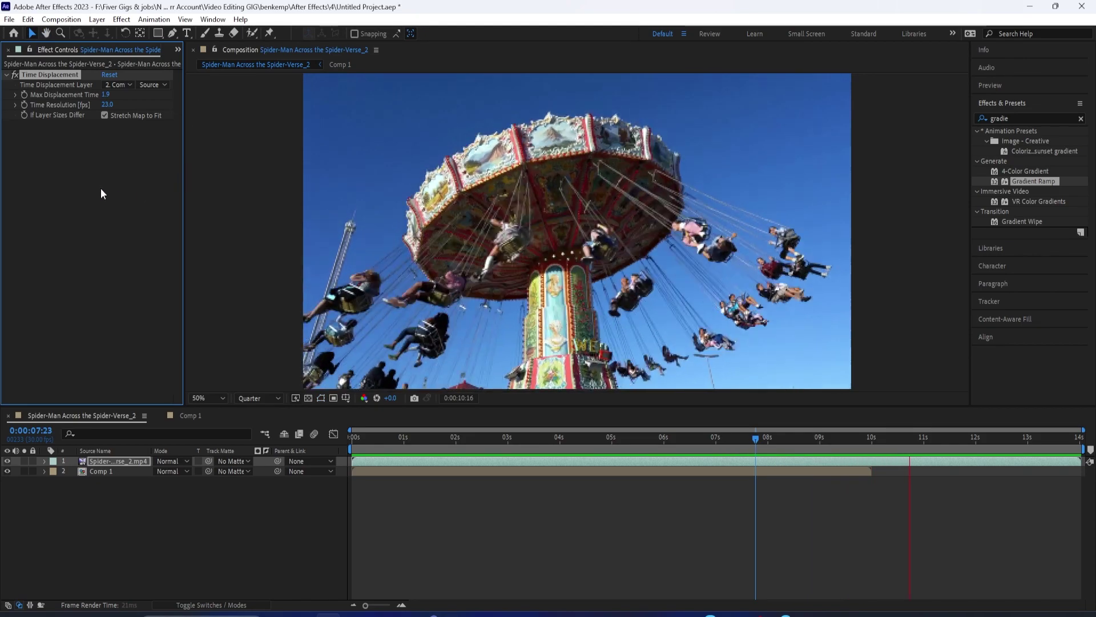
key(space)
Step: Move the playhead to the beginning of the composition and set the Time Resolution to 60 fps
drag(384, 440, 337, 444)
click(107, 105)
text(60)
key(Return)
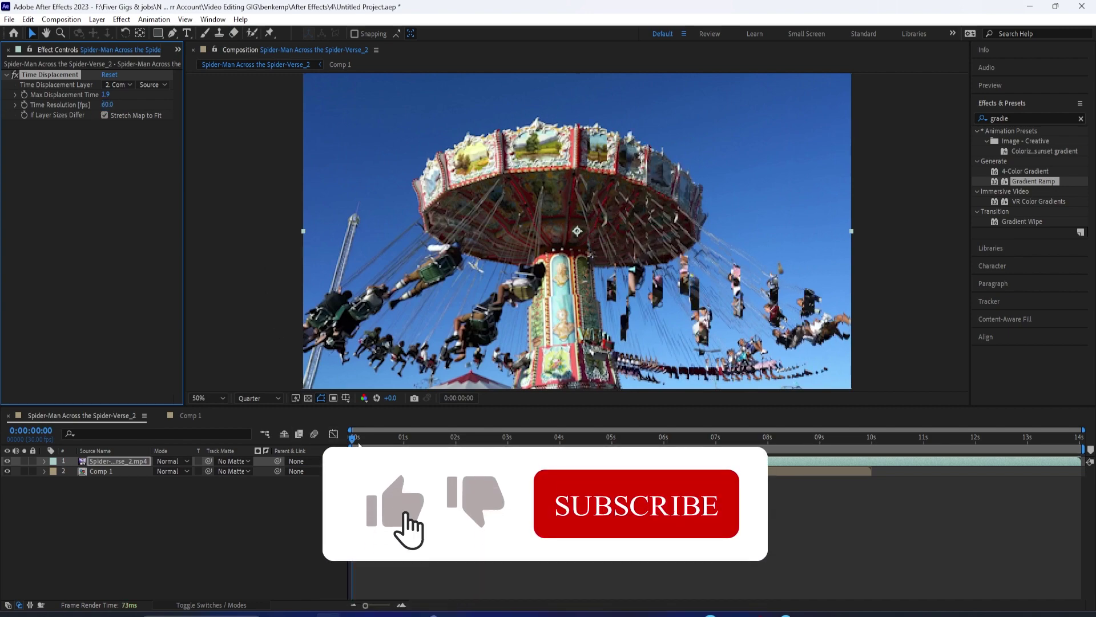